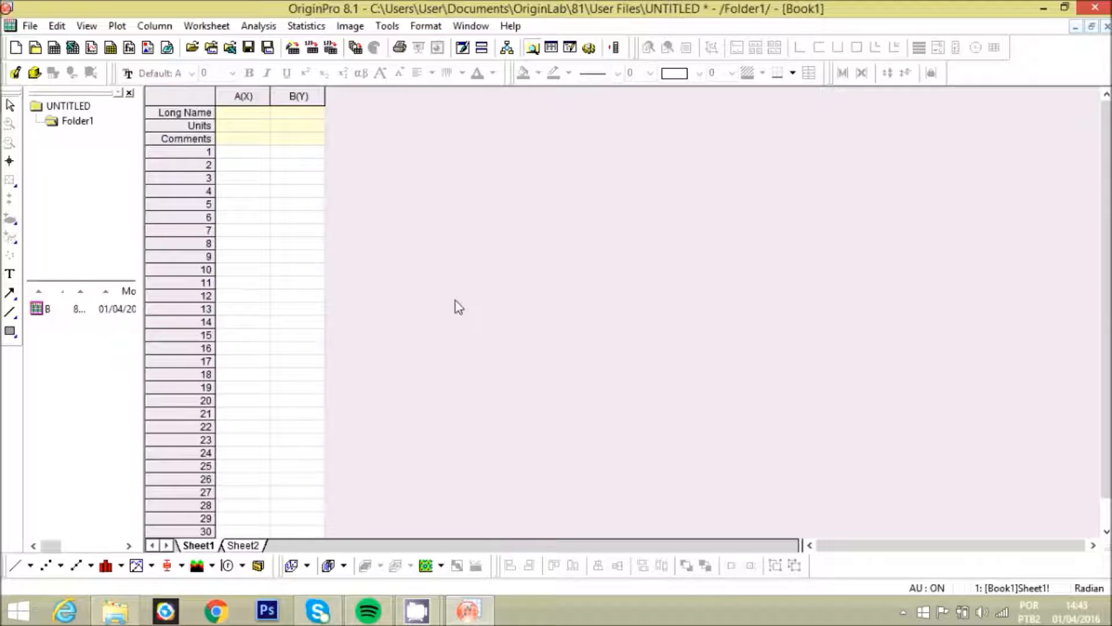
Review the column names and units of the pressure data on Sheet2
click(243, 546)
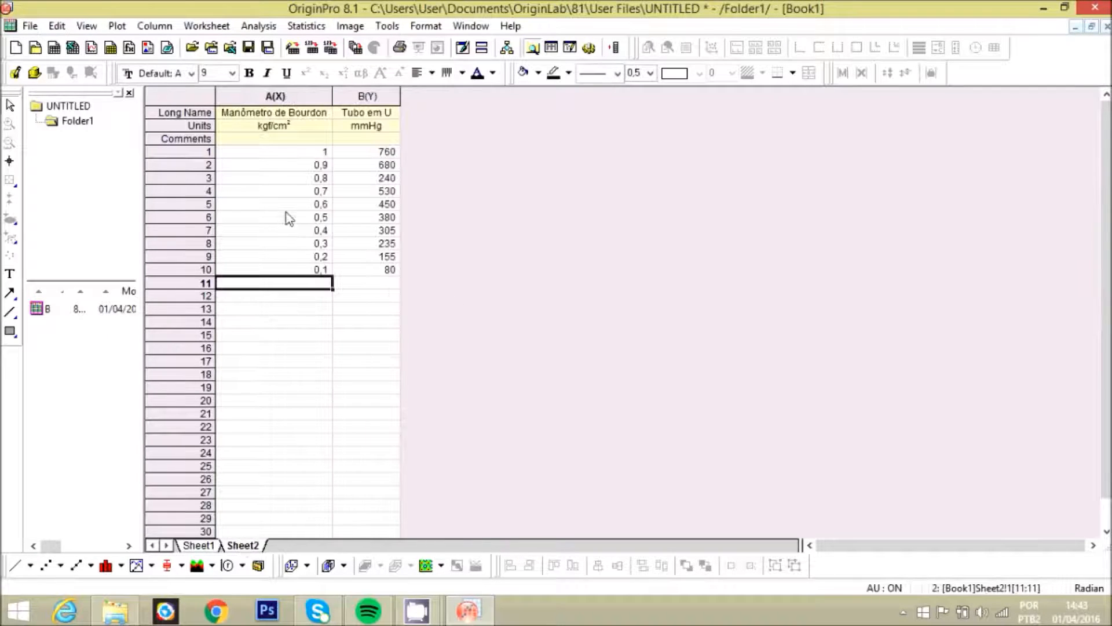
click(289, 114)
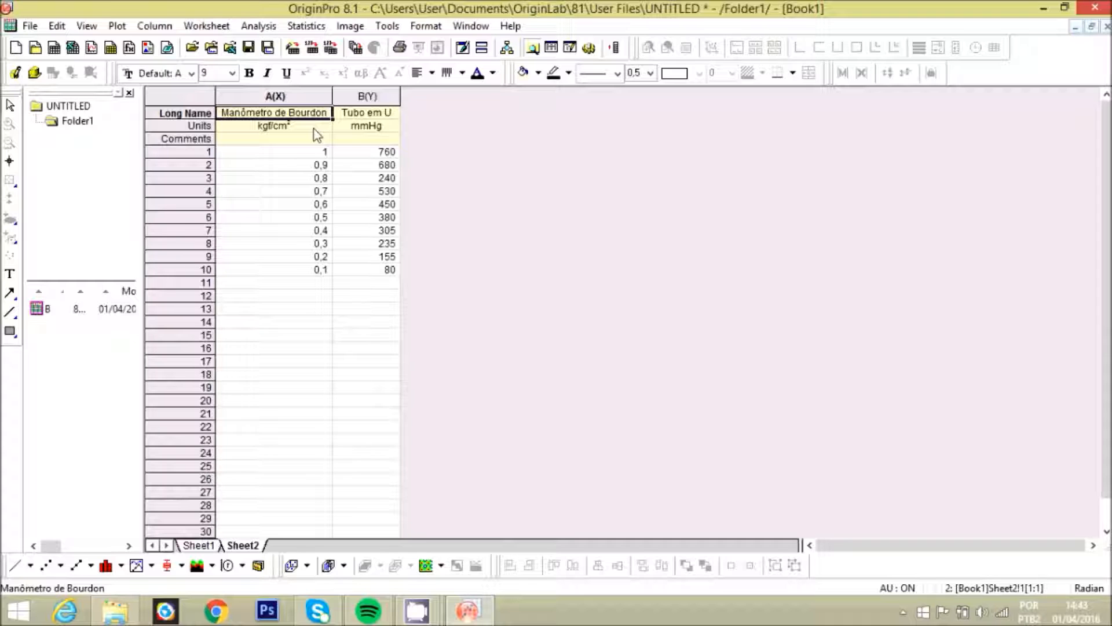
click(365, 116)
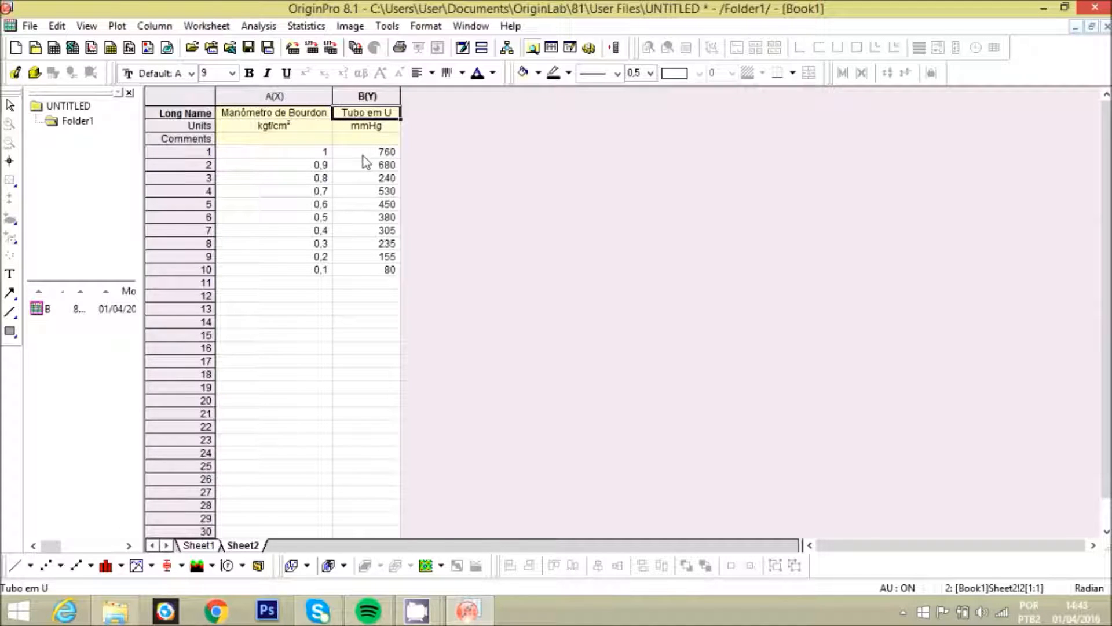
click(307, 129)
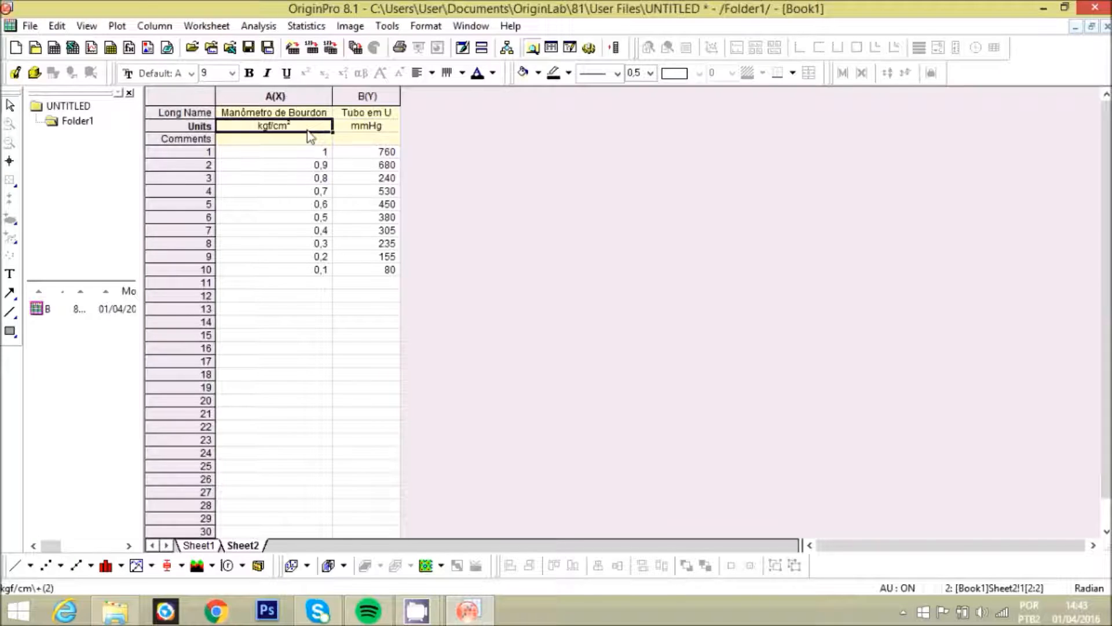
click(359, 129)
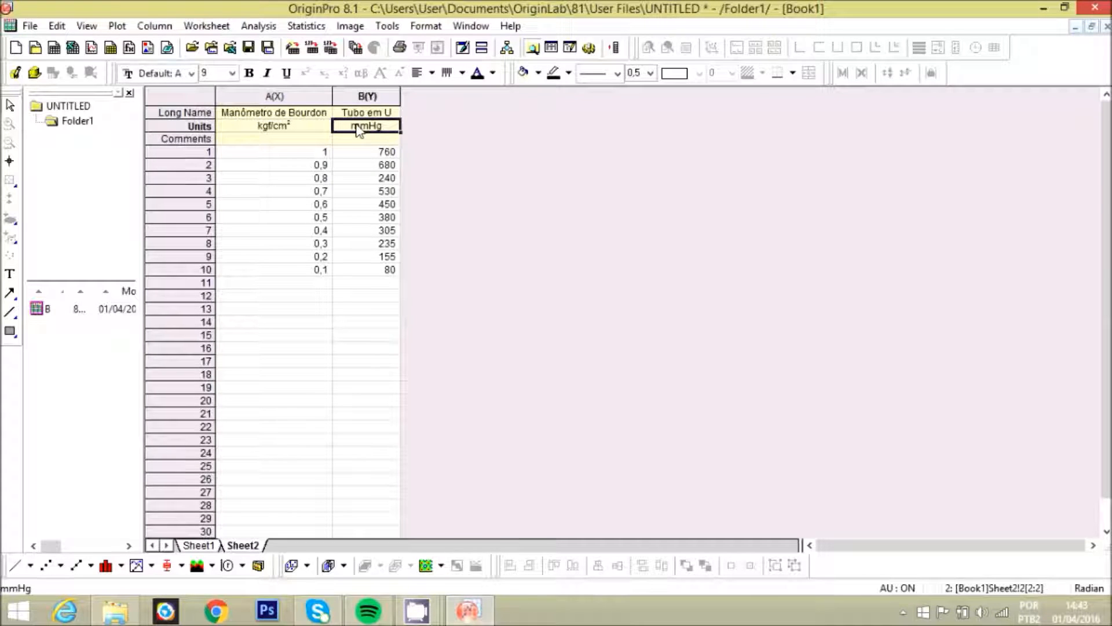
click(350, 285)
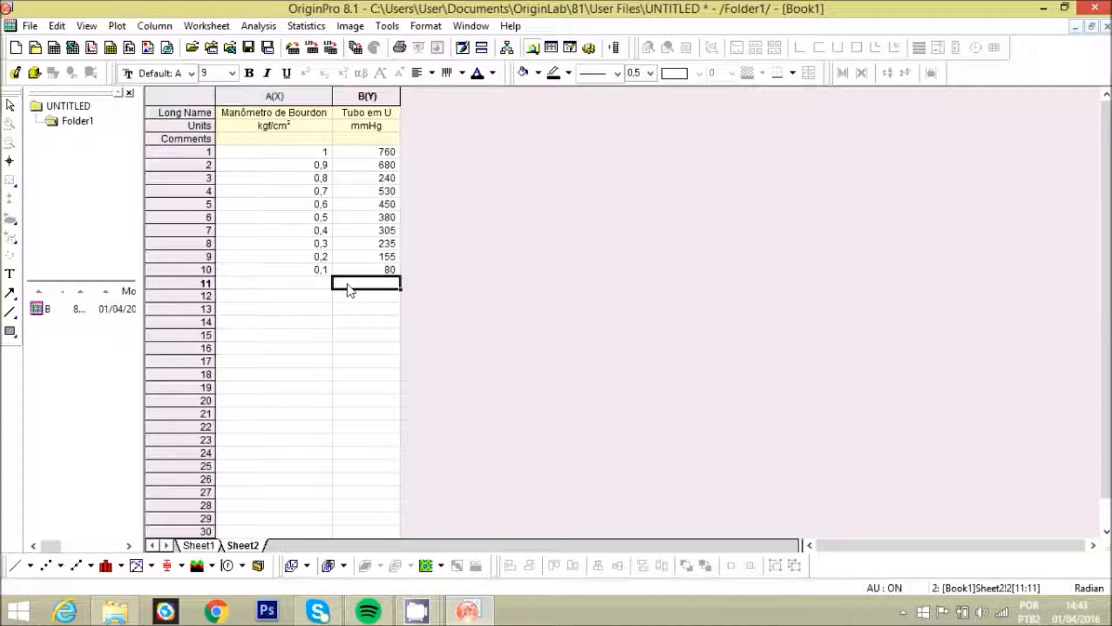
Create a scatter plot from Sheet2 with Manômetro de Bourdon as X and Tubo em U as Y
click(125, 27)
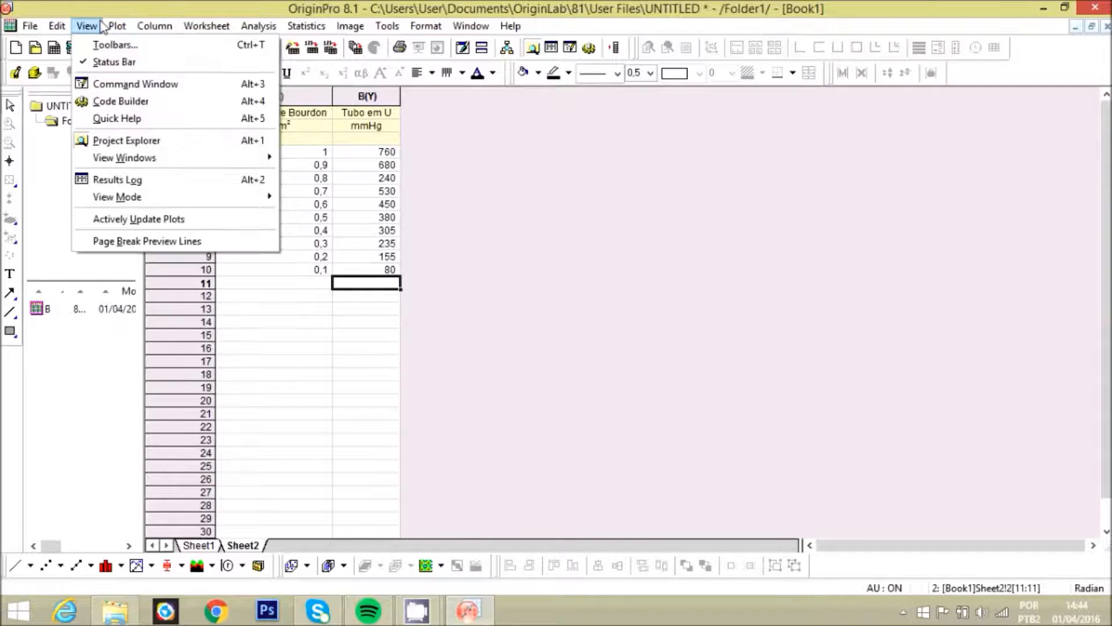
mouse_move(165, 63)
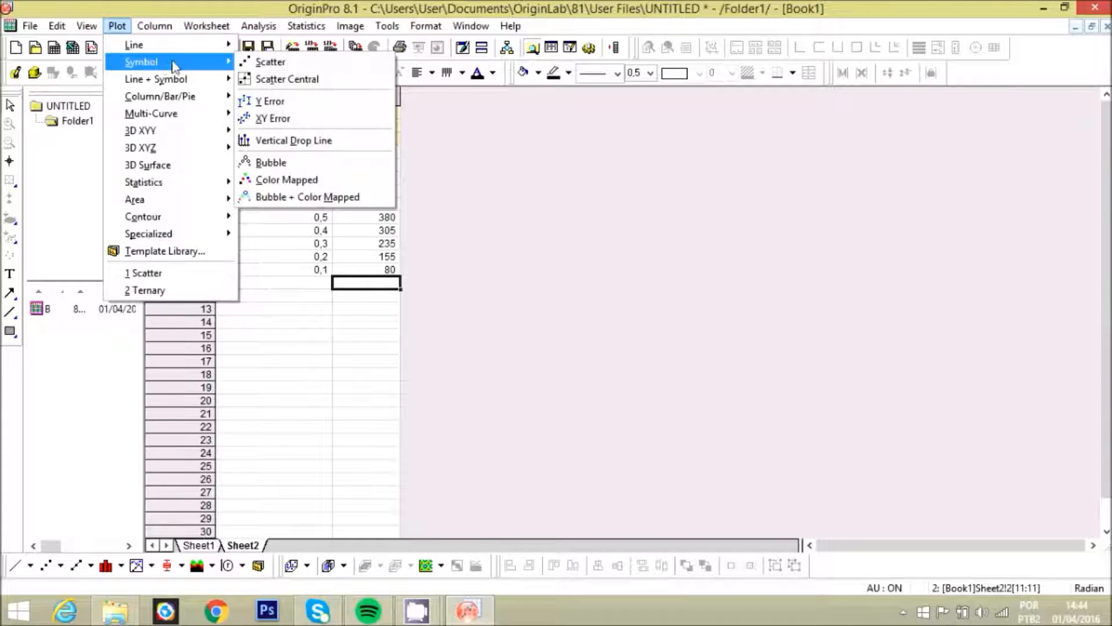
click(279, 65)
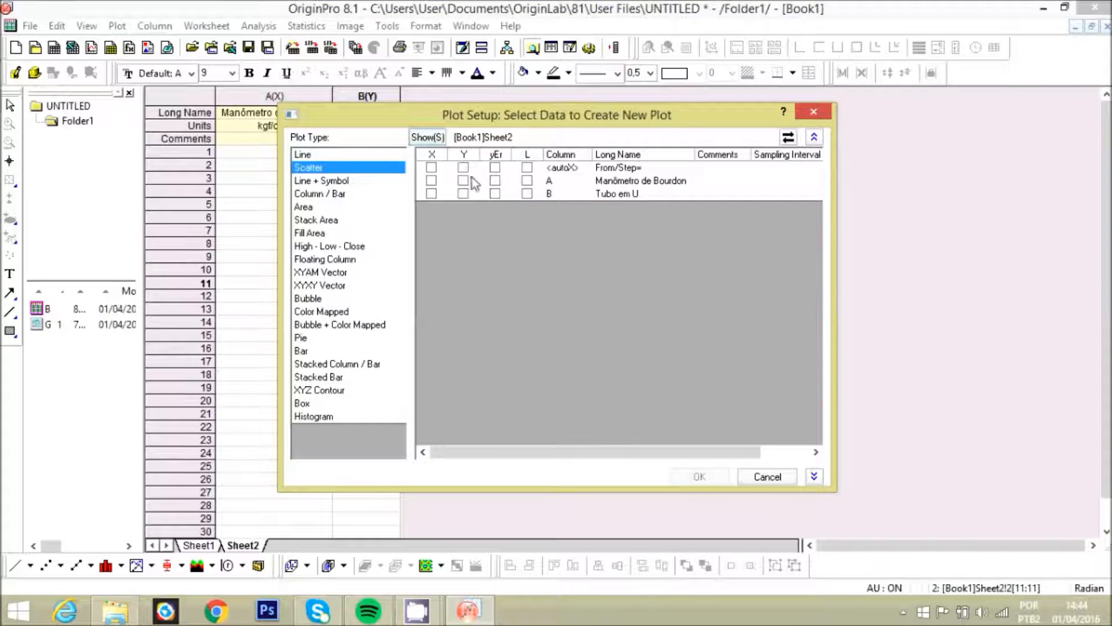
click(431, 182)
click(464, 194)
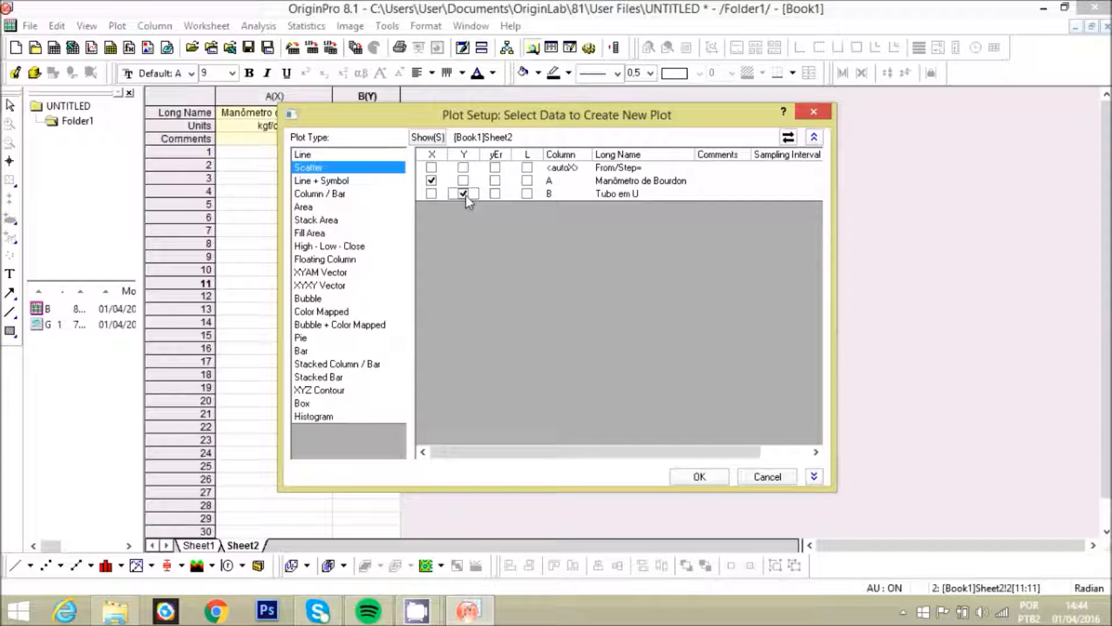
click(712, 479)
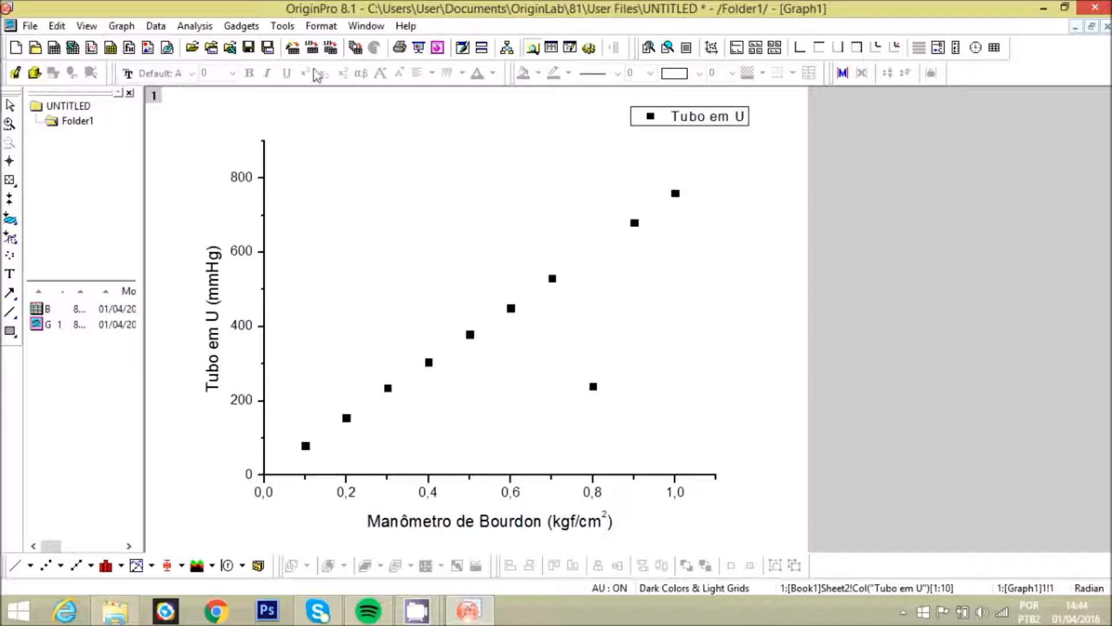
Start a Linear Fit on the plotted Tubo em U data with recalculation set to Auto
click(201, 30)
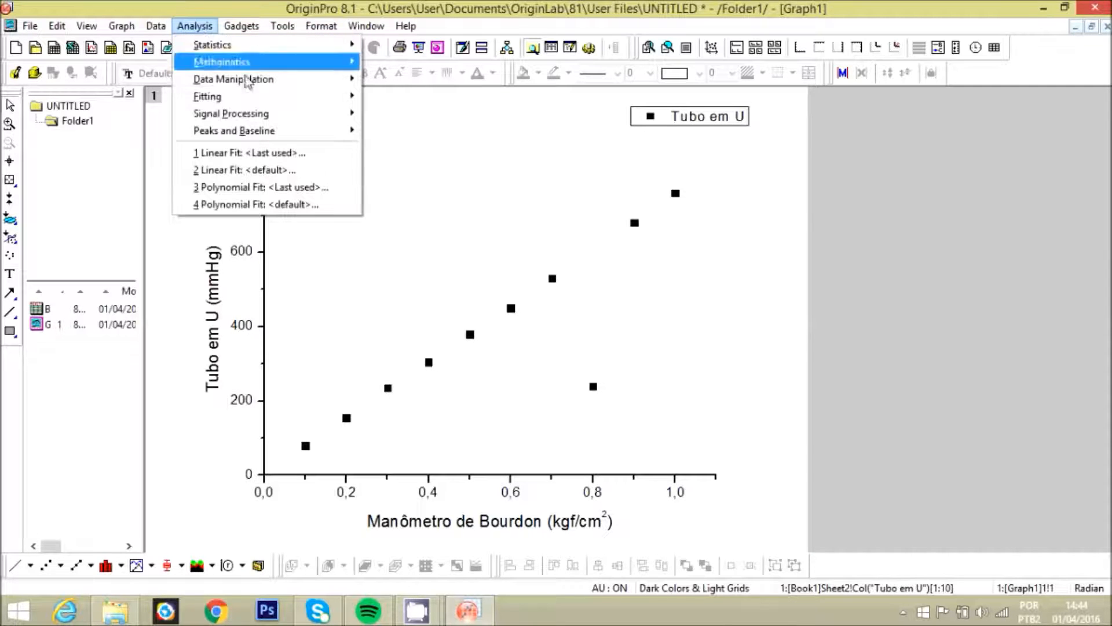
mouse_move(266, 110)
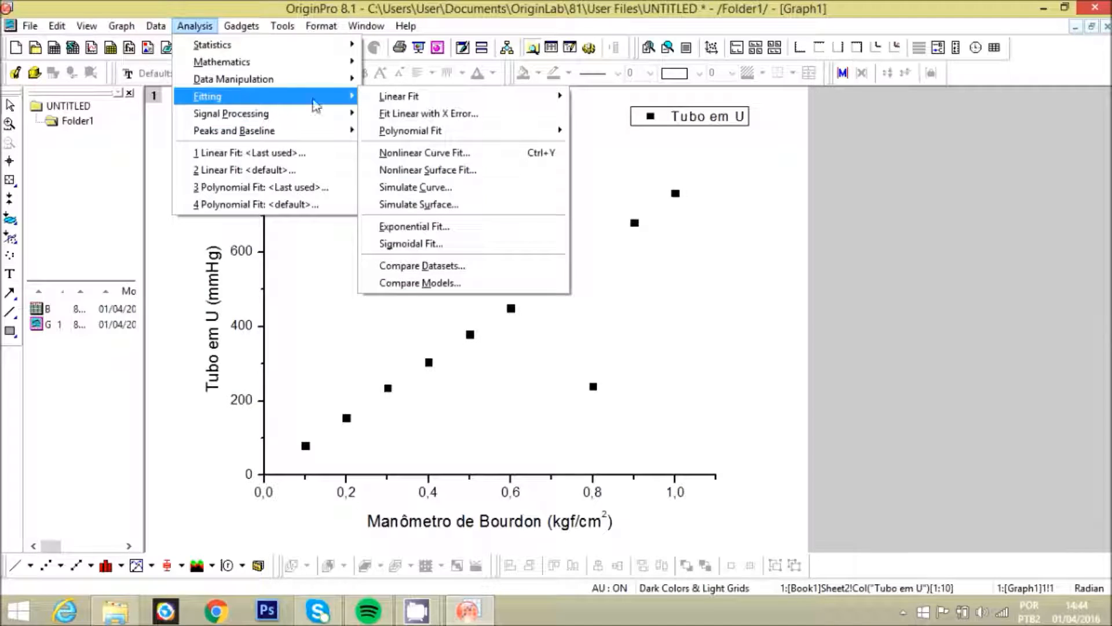
mouse_move(415, 105)
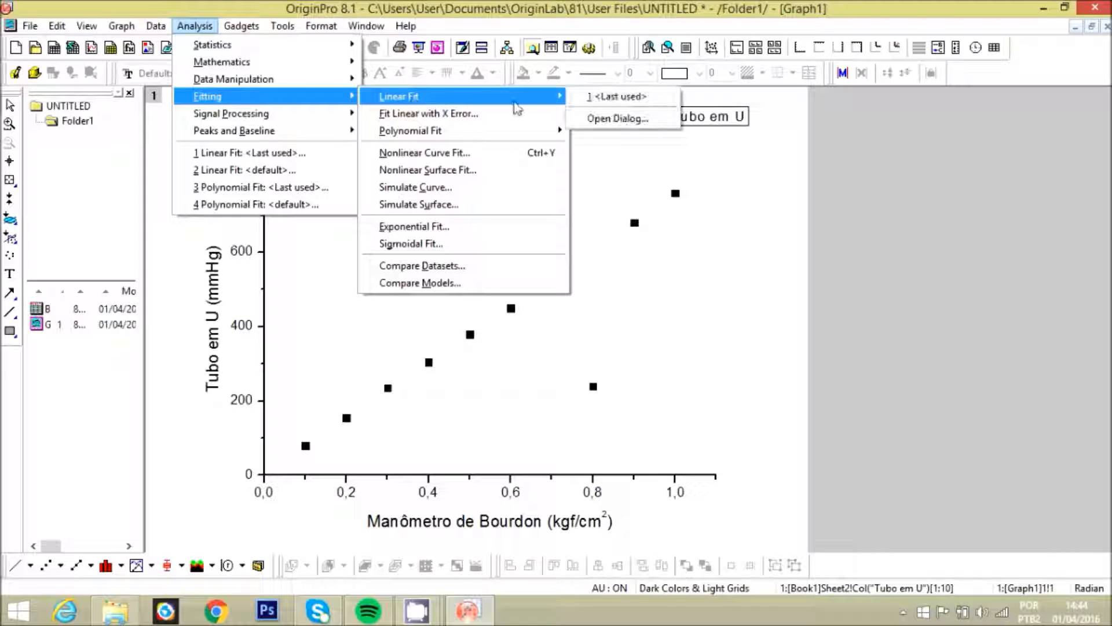
click(608, 118)
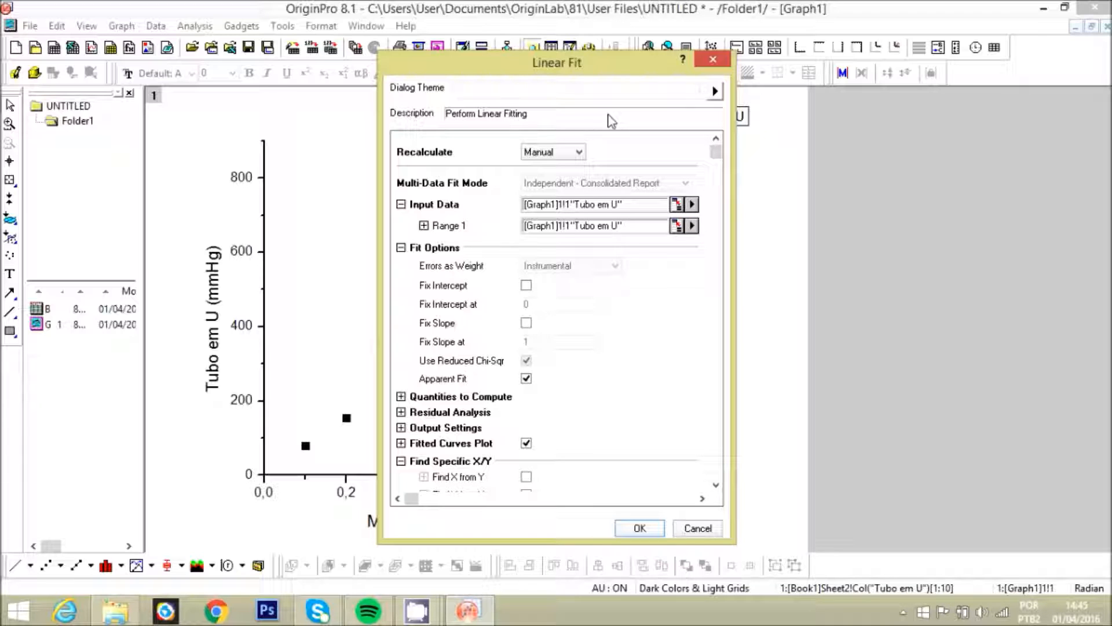
click(572, 155)
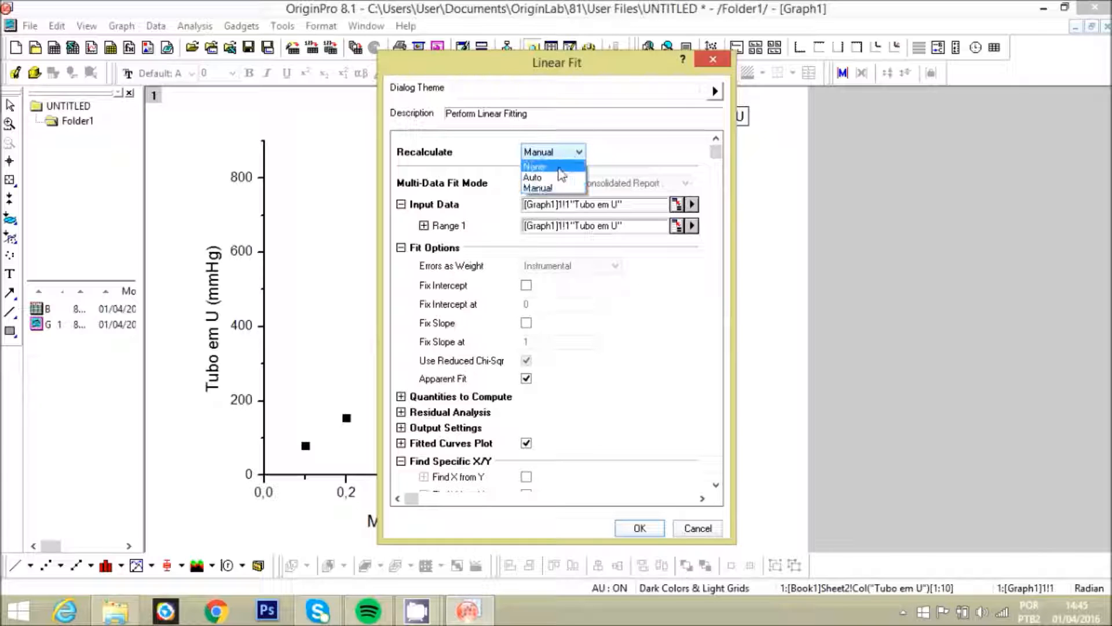
click(551, 179)
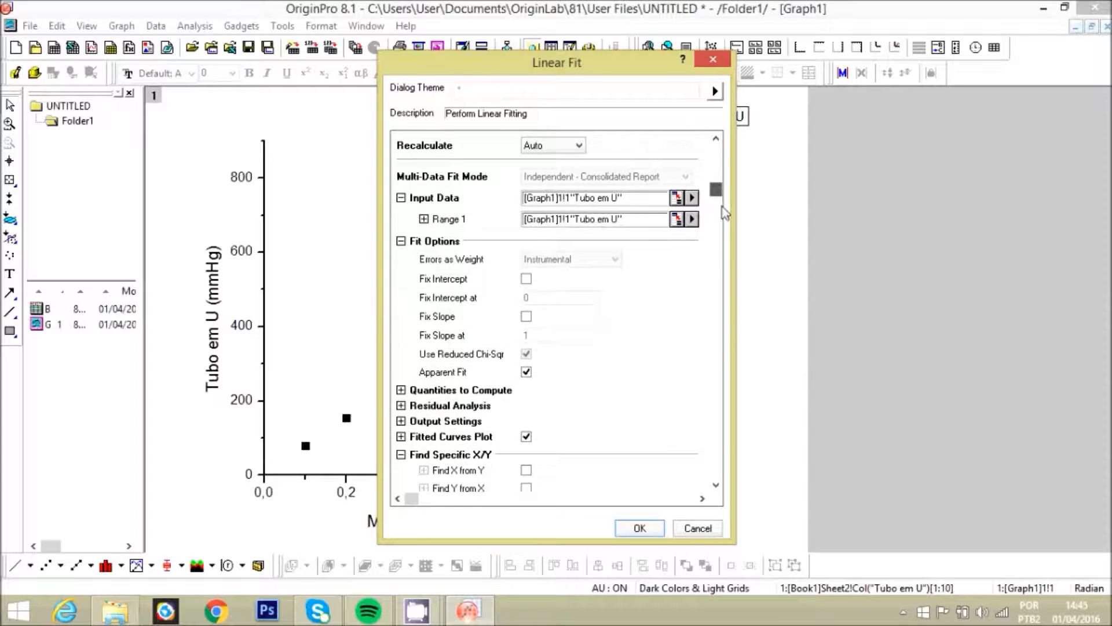
Enable Find Y from X with 1 Y column and run the linear fit
drag(720, 197, 724, 354)
click(401, 424)
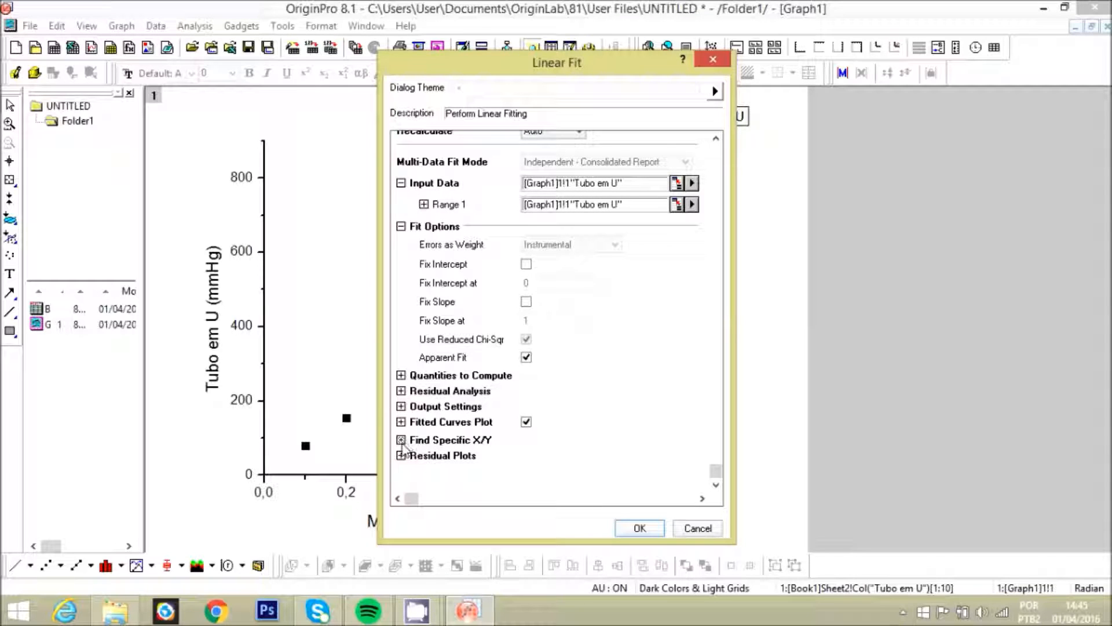
click(401, 441)
click(526, 473)
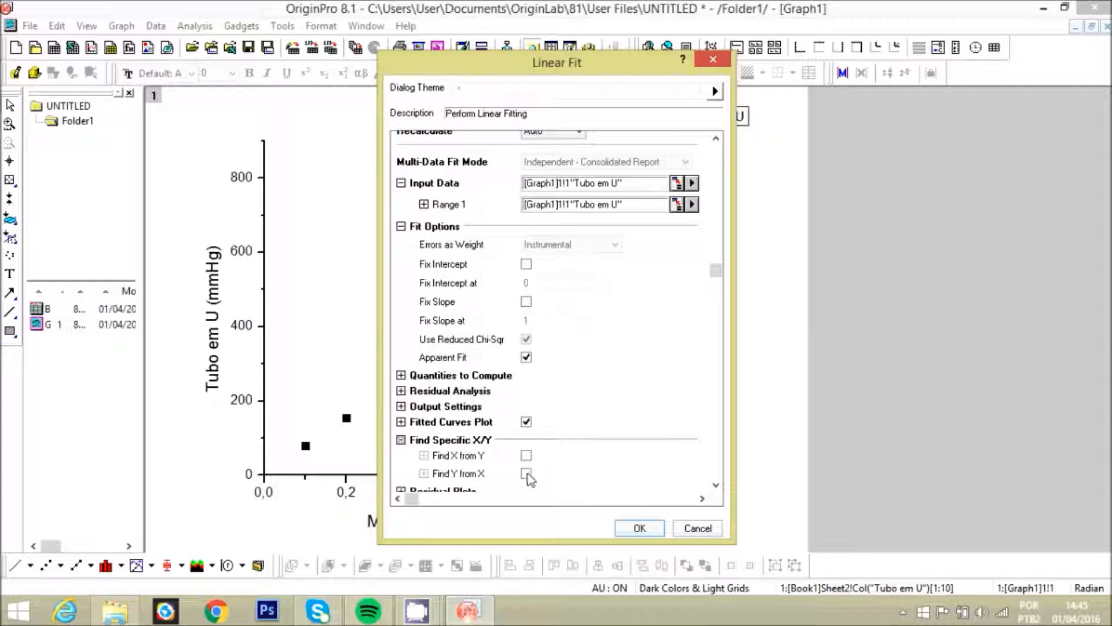
drag(730, 238, 730, 389)
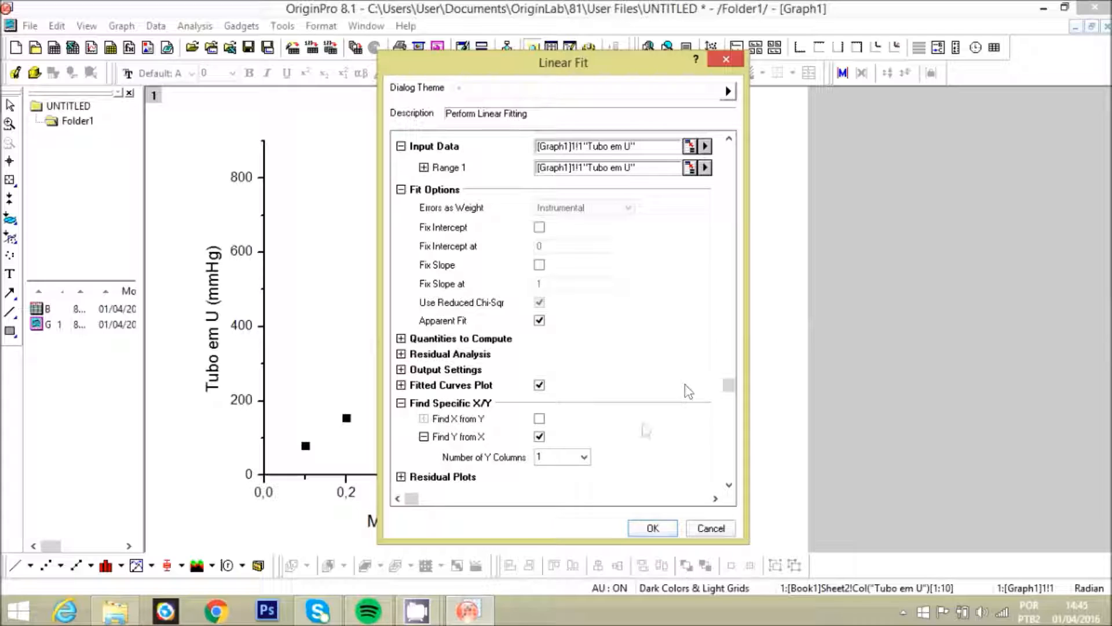
click(585, 458)
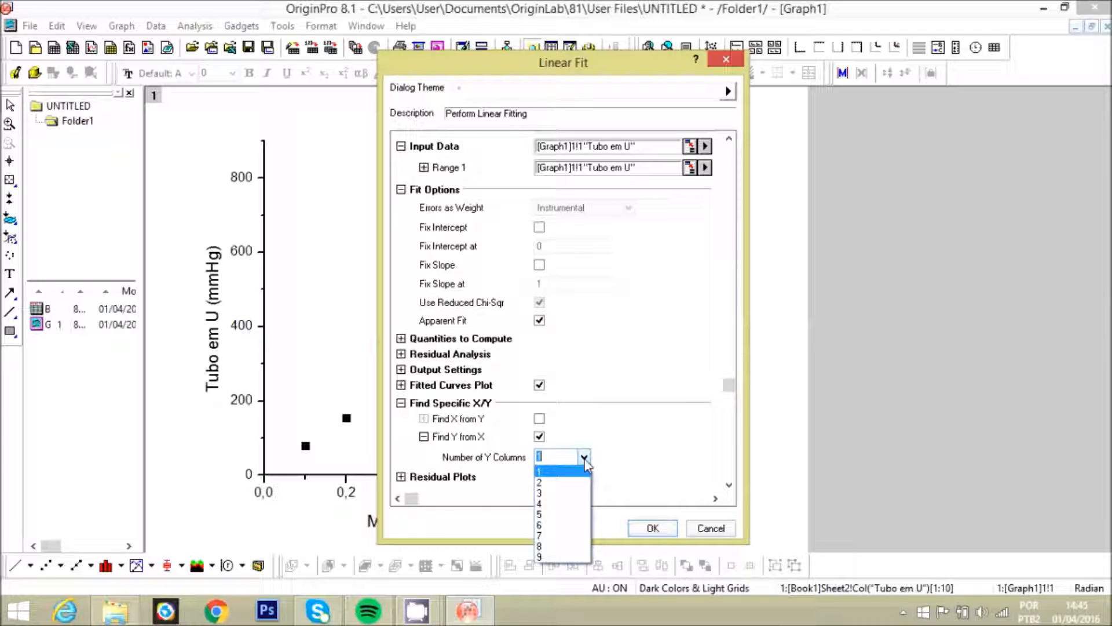
click(586, 459)
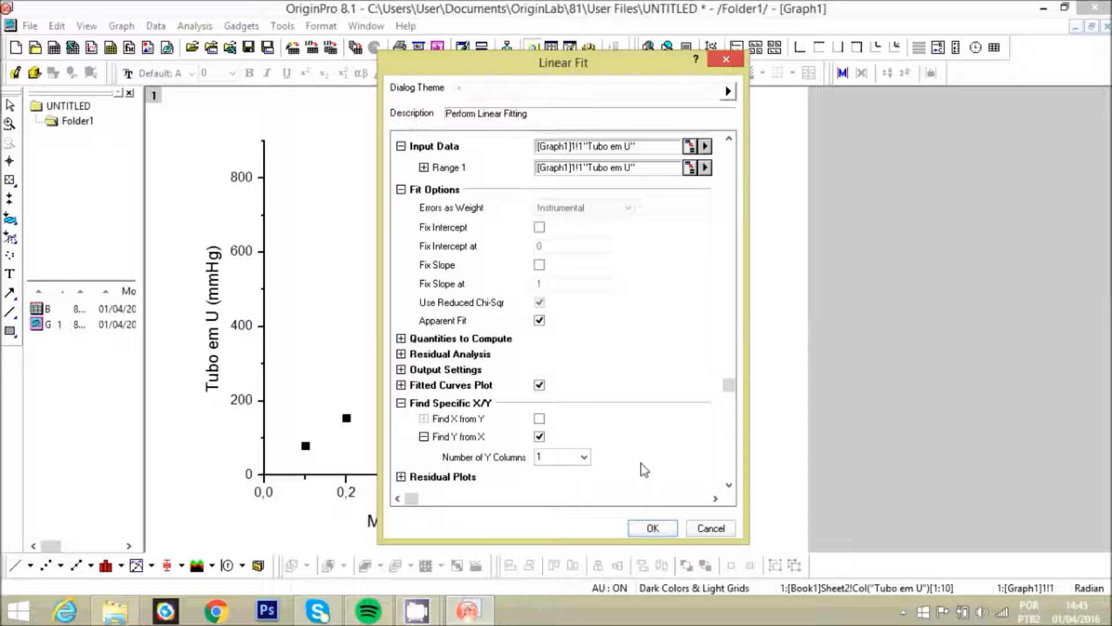
click(653, 528)
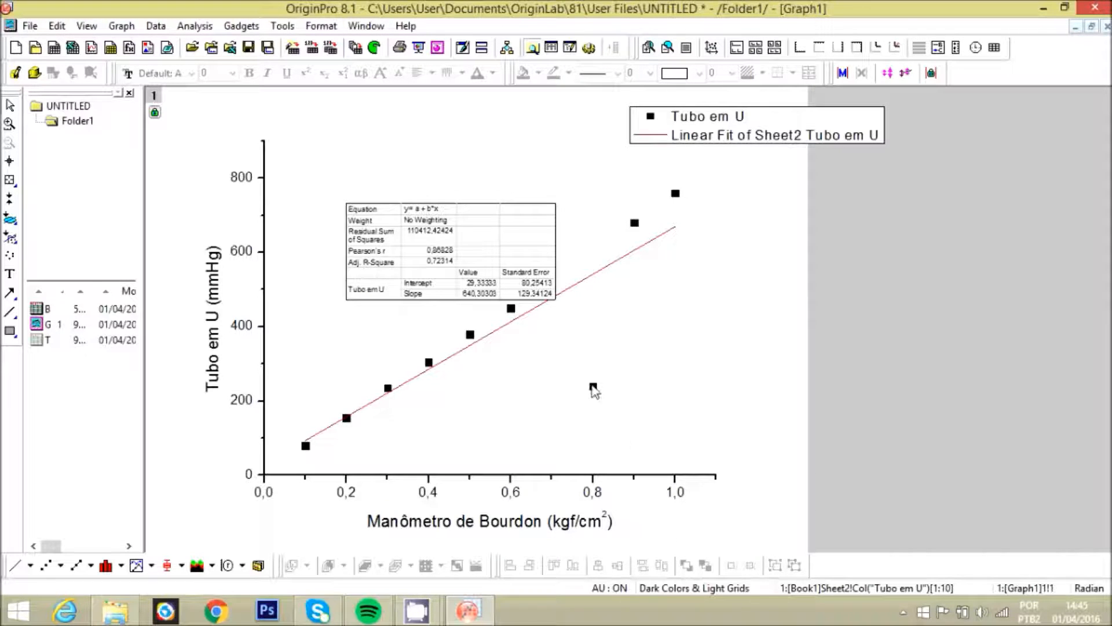
Move the fit results table to the upper-left area of the plot and enlarge it until its labels fit
drag(503, 222, 442, 121)
drag(497, 203, 553, 248)
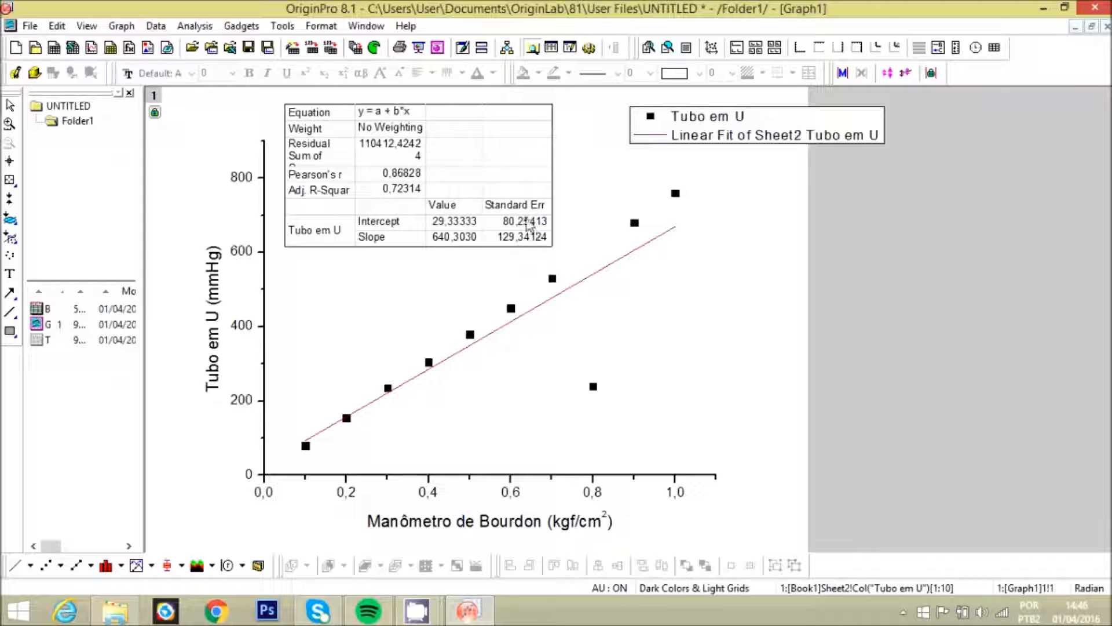
click(539, 235)
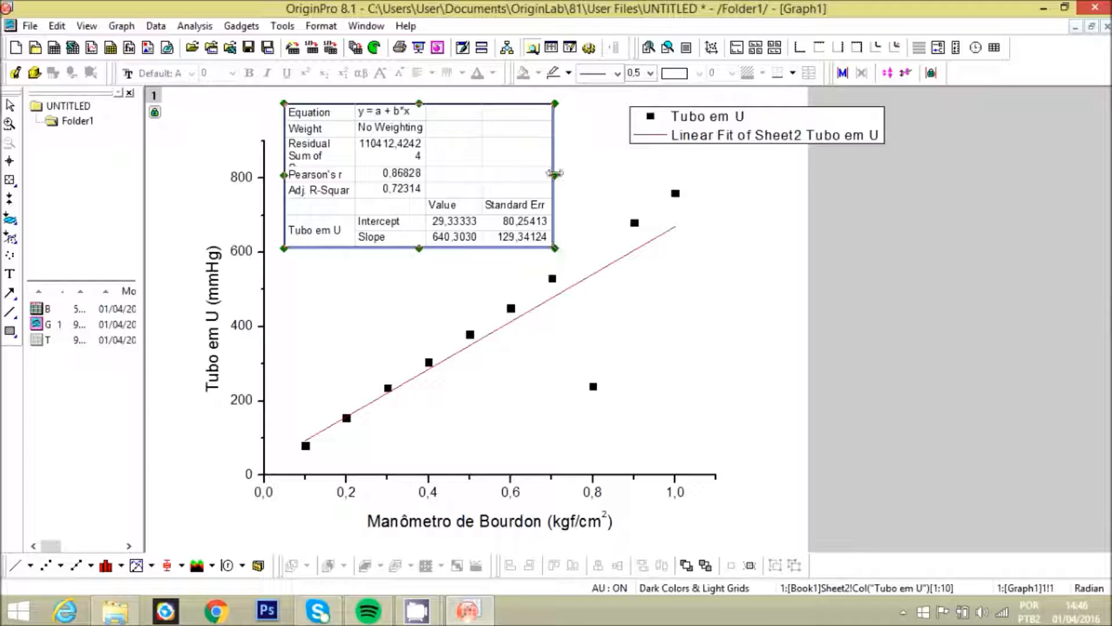
drag(554, 174, 574, 174)
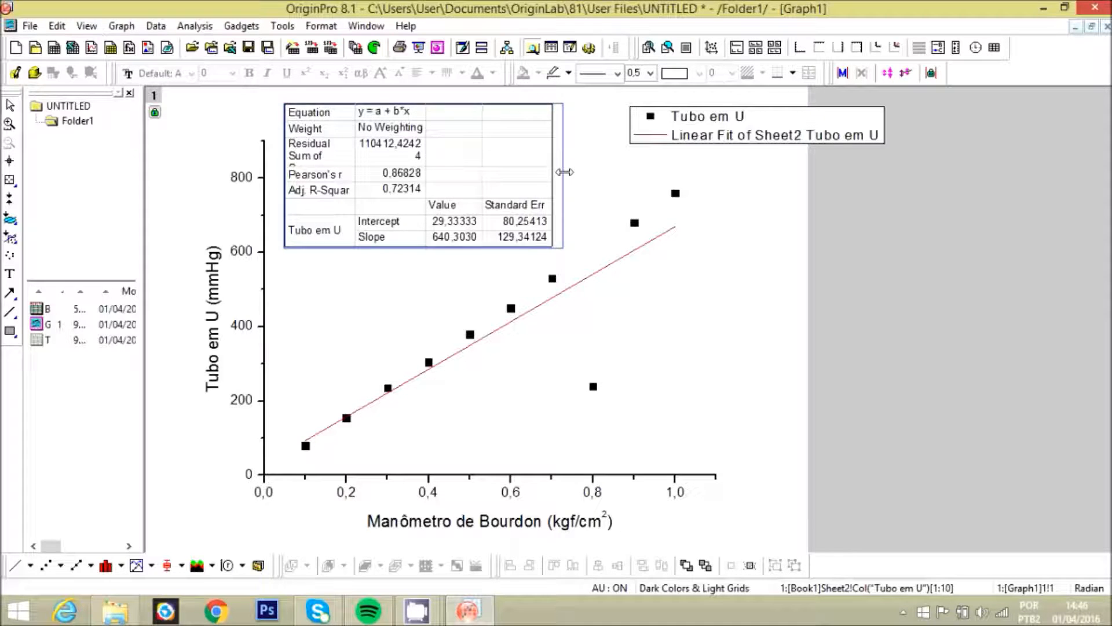
click(436, 288)
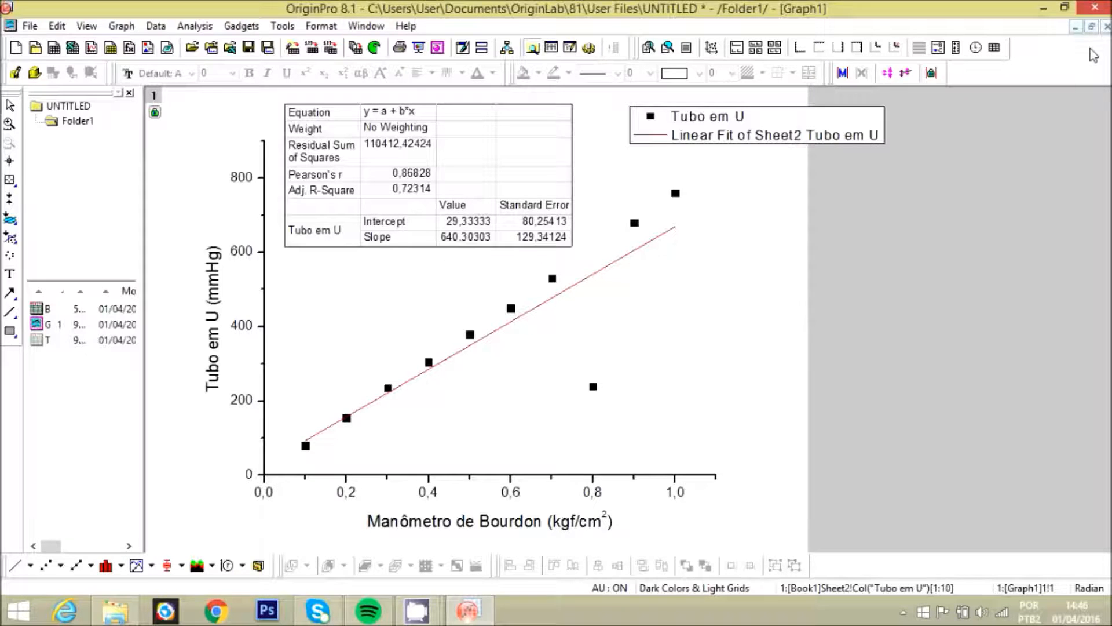
Restore the graph to a floating window, move it clear of Book1, and maximize the Book1 workbook
click(1091, 26)
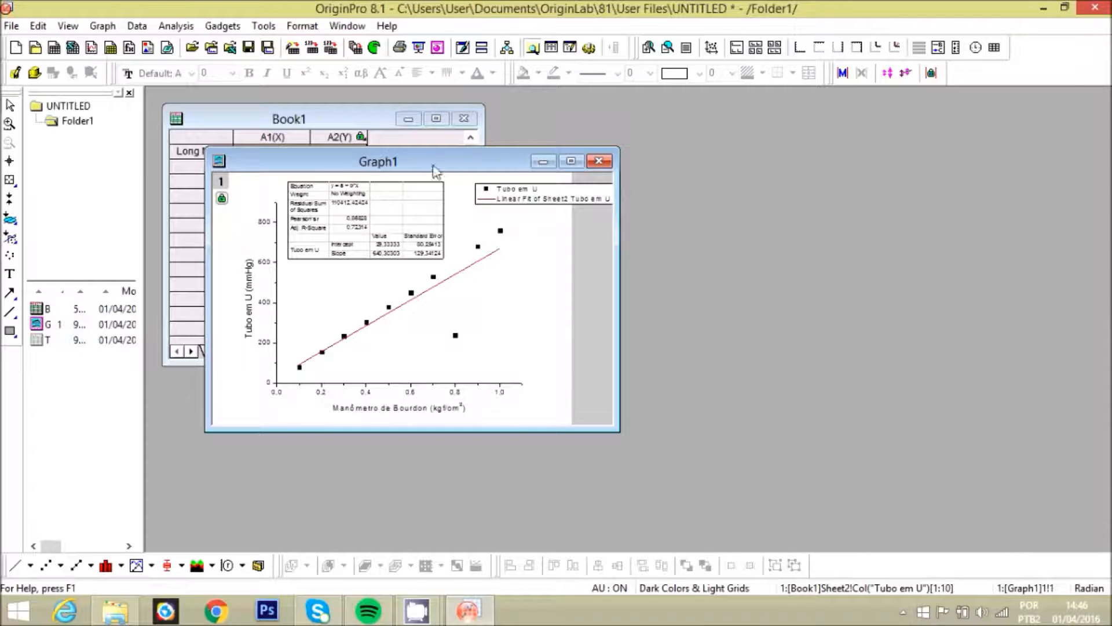
drag(473, 162, 913, 113)
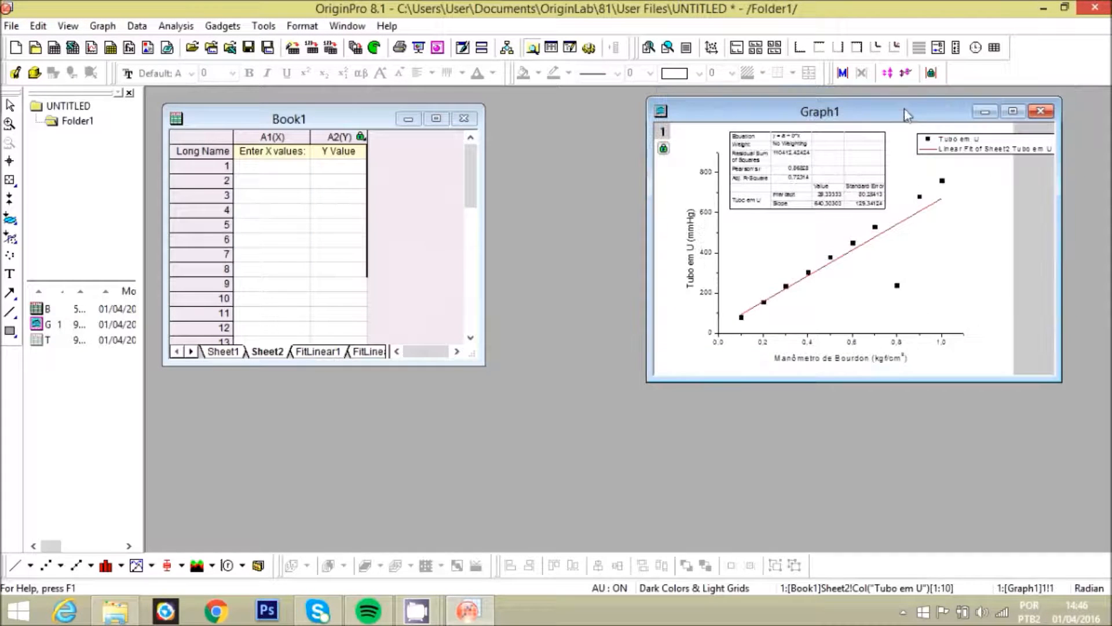
click(438, 120)
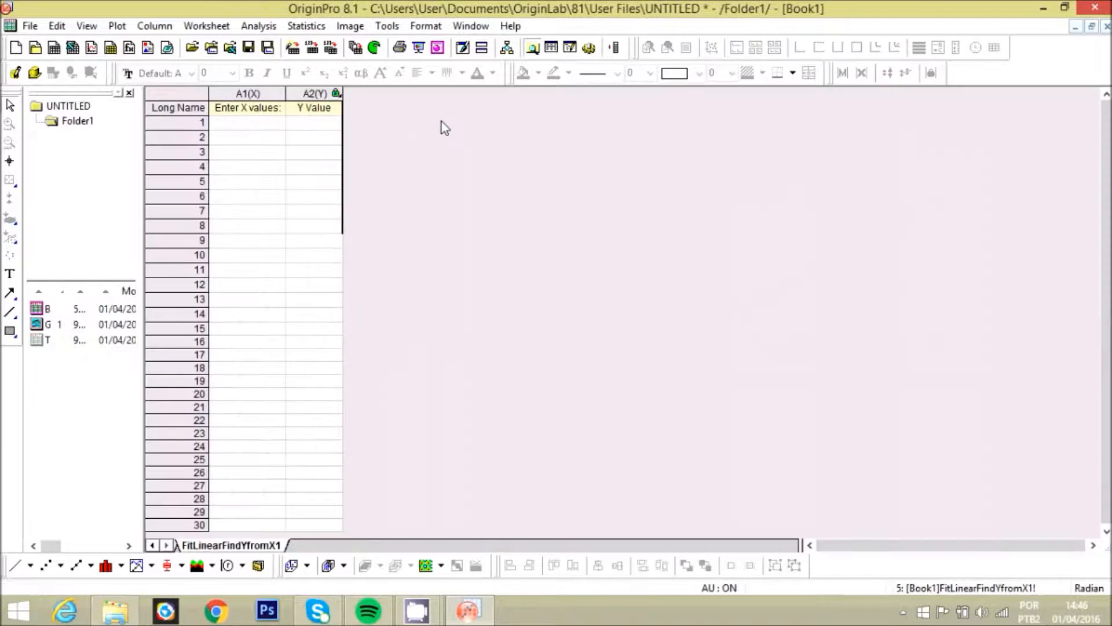
Examine the FitLinear1 report, the FitLinearCurve1 data and the FitLinearFindYfromX1 sheet in Book1
click(152, 545)
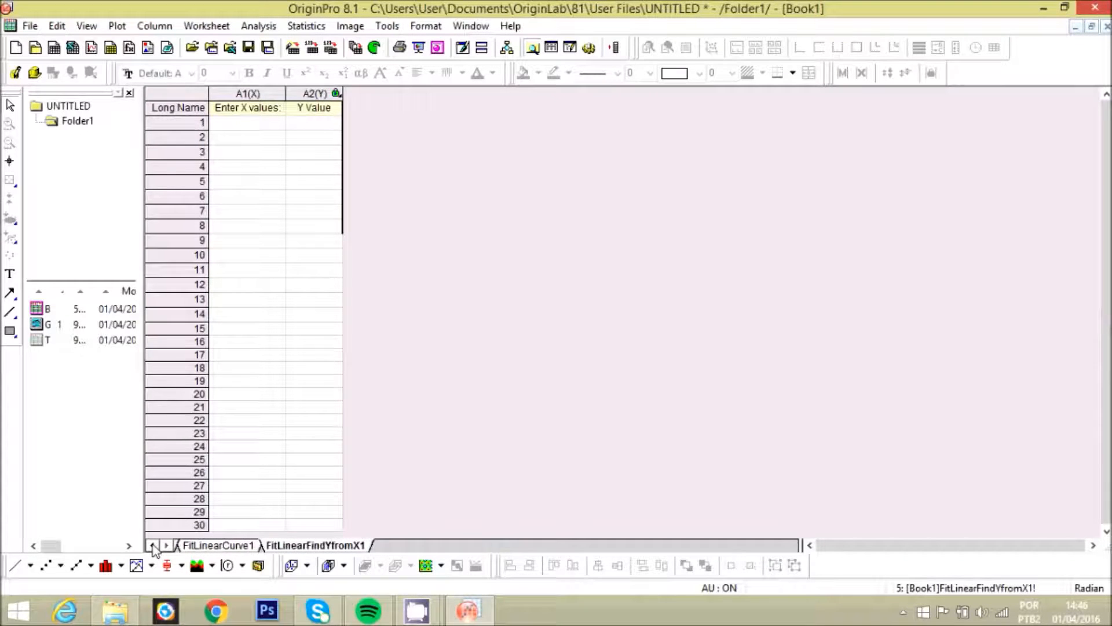
click(152, 545)
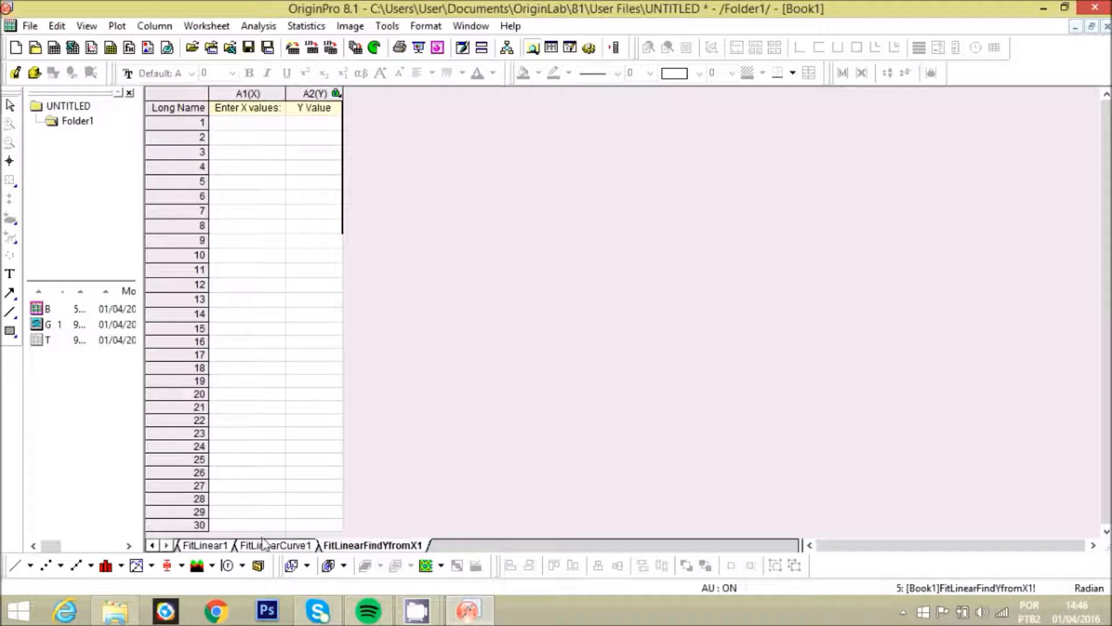
click(192, 546)
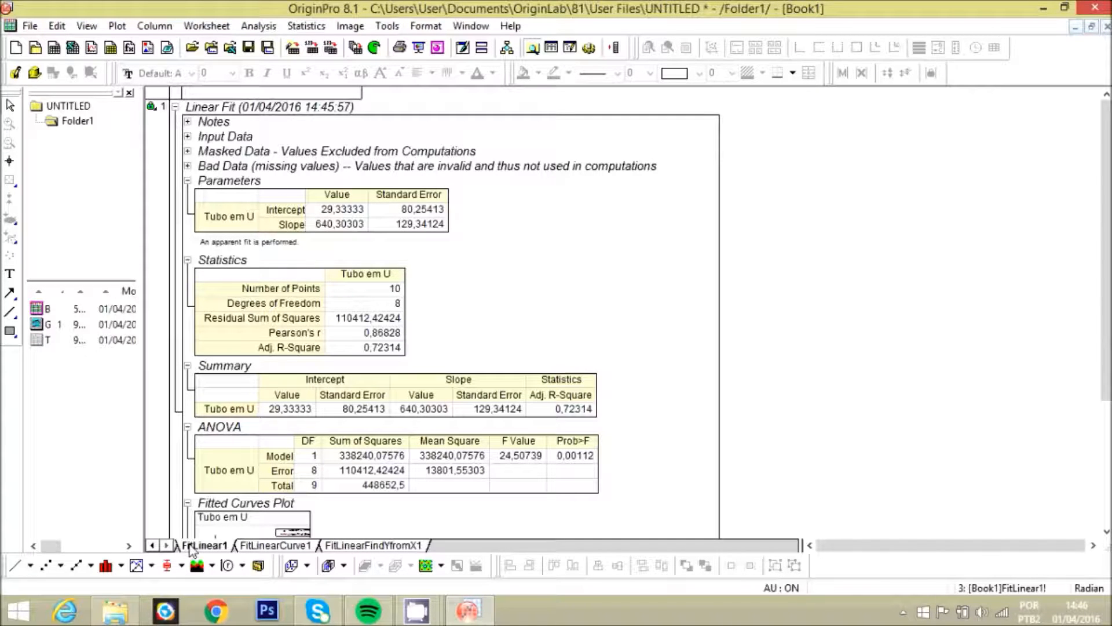
click(270, 545)
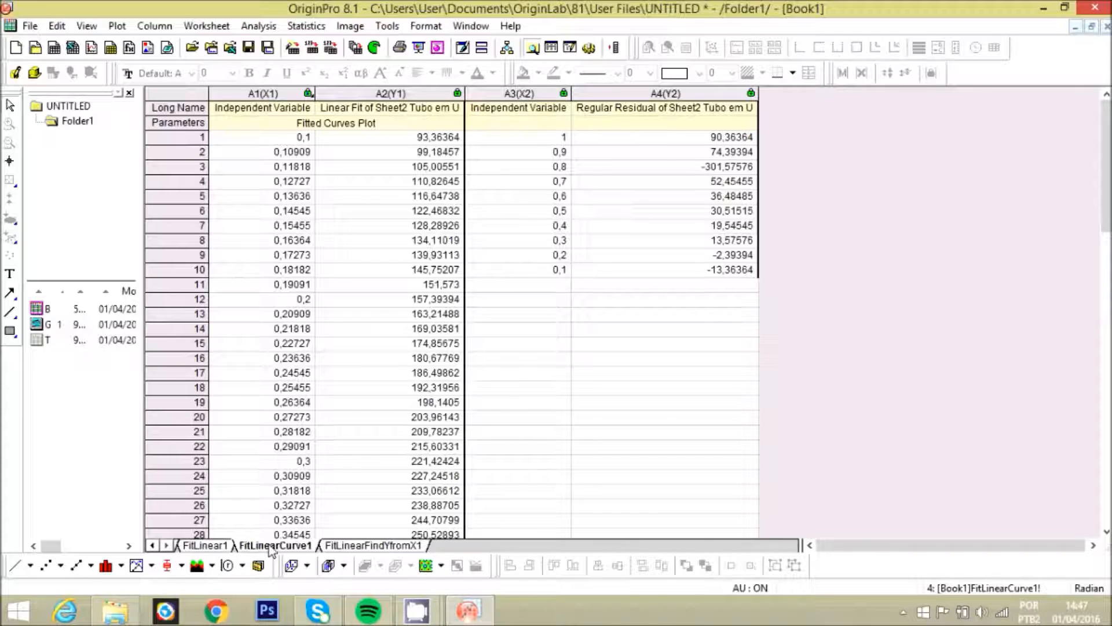
click(359, 547)
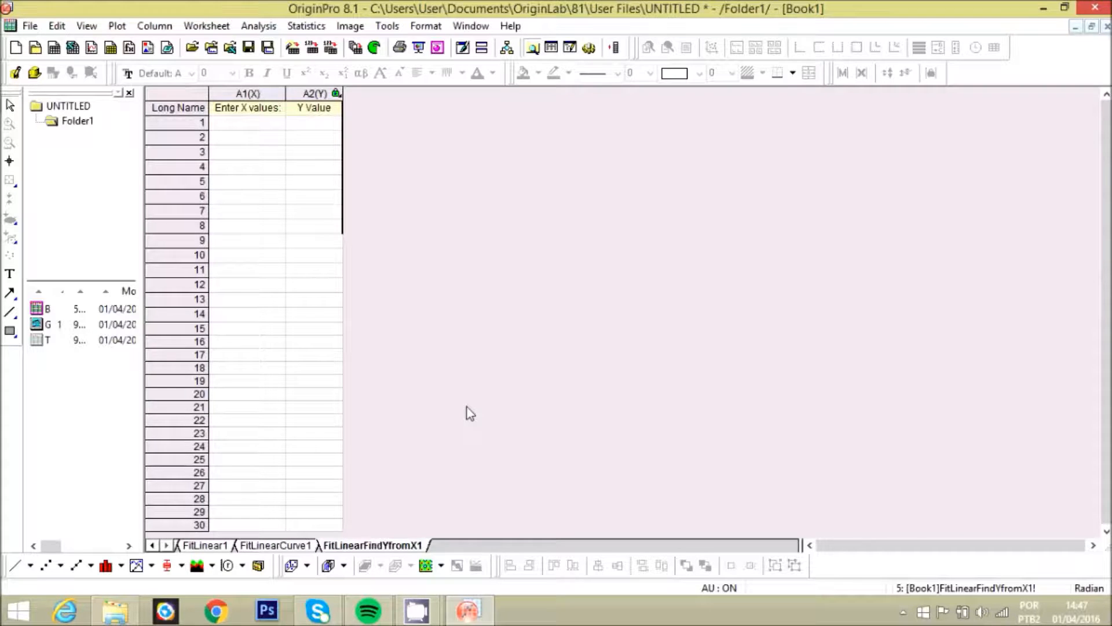
Enter 0,75 as the first X value on the FitLinearFindYfromX1 sheet and widen the Y Value column until its number fits
click(250, 122)
text(0,75)
key(Return)
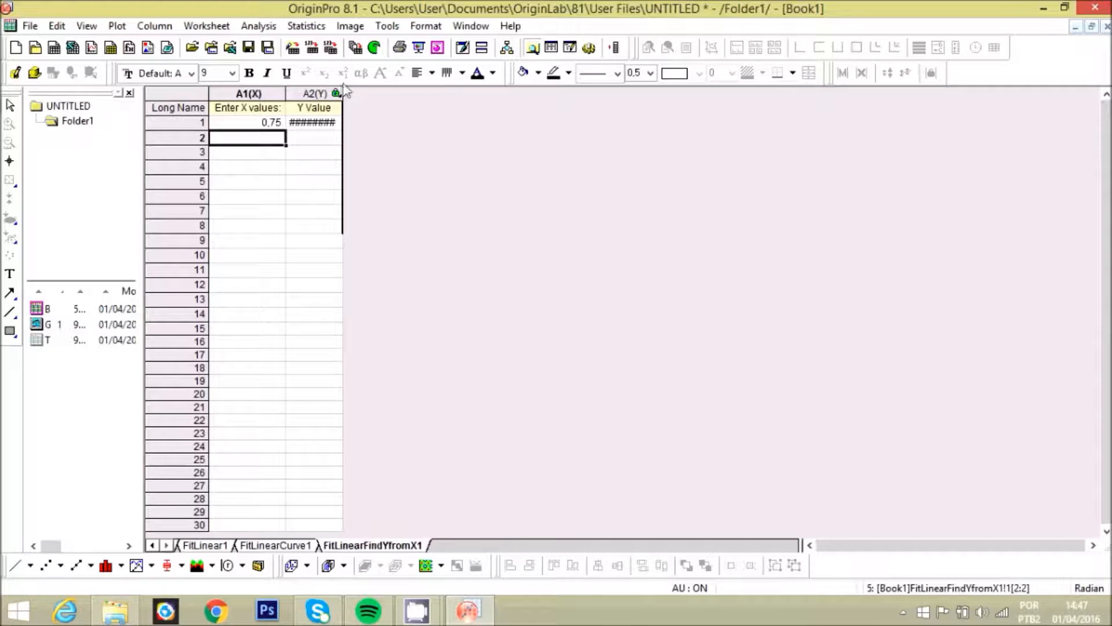
drag(342, 92, 385, 93)
click(422, 160)
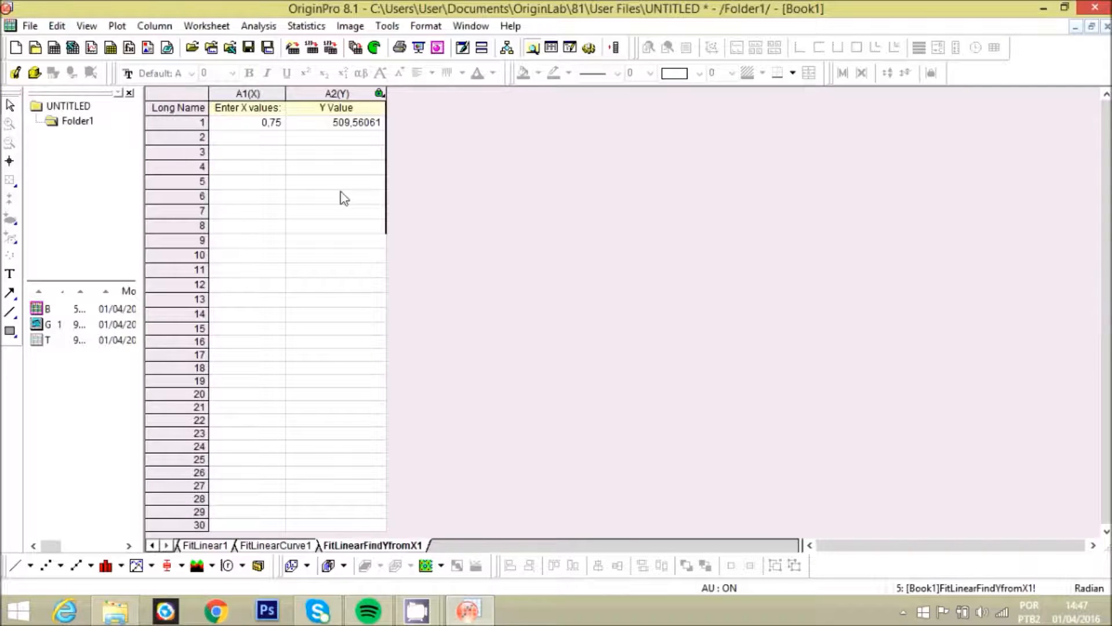
Compare the full-size Graph1 plot with the FitLinearFindYfromX1 and FitLinearCurve1 sheets in Book1, ending on the maximized graph
click(1092, 26)
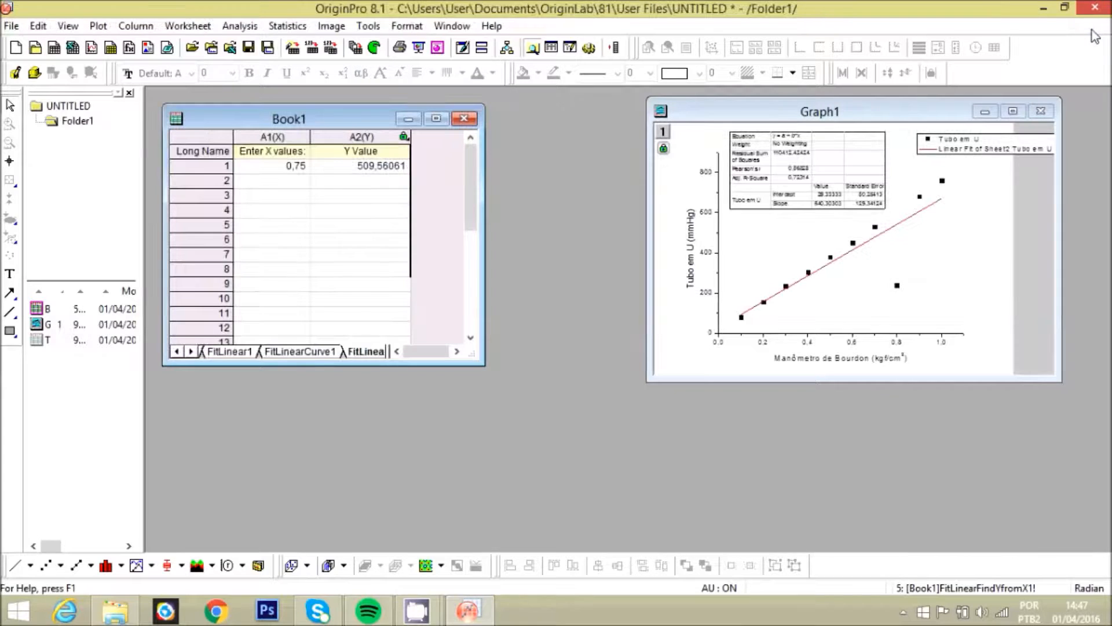
click(1013, 111)
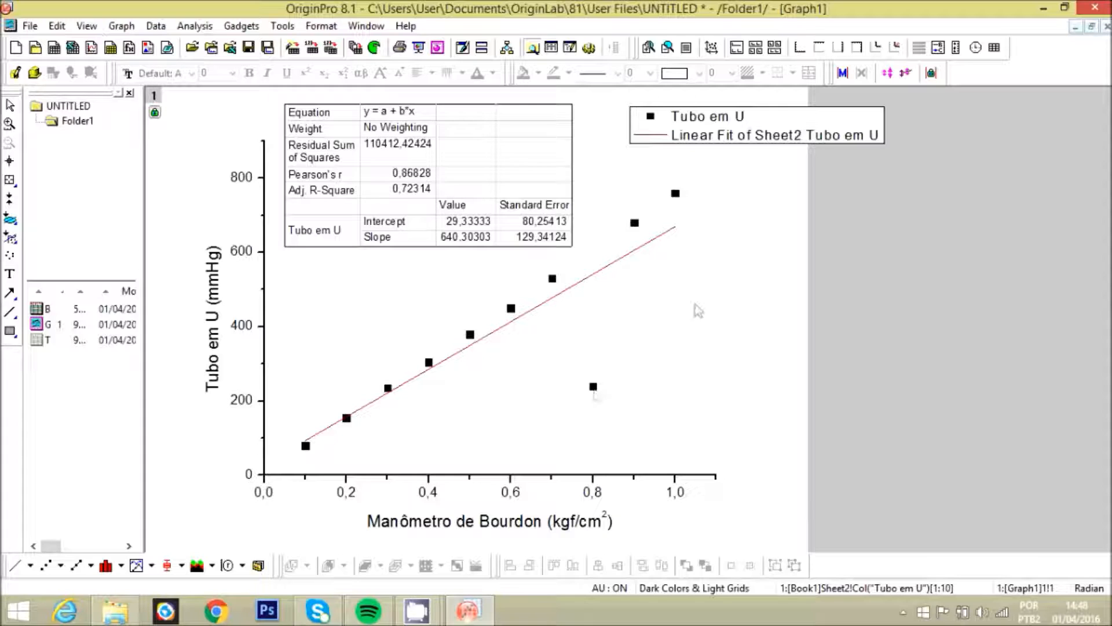
click(1092, 27)
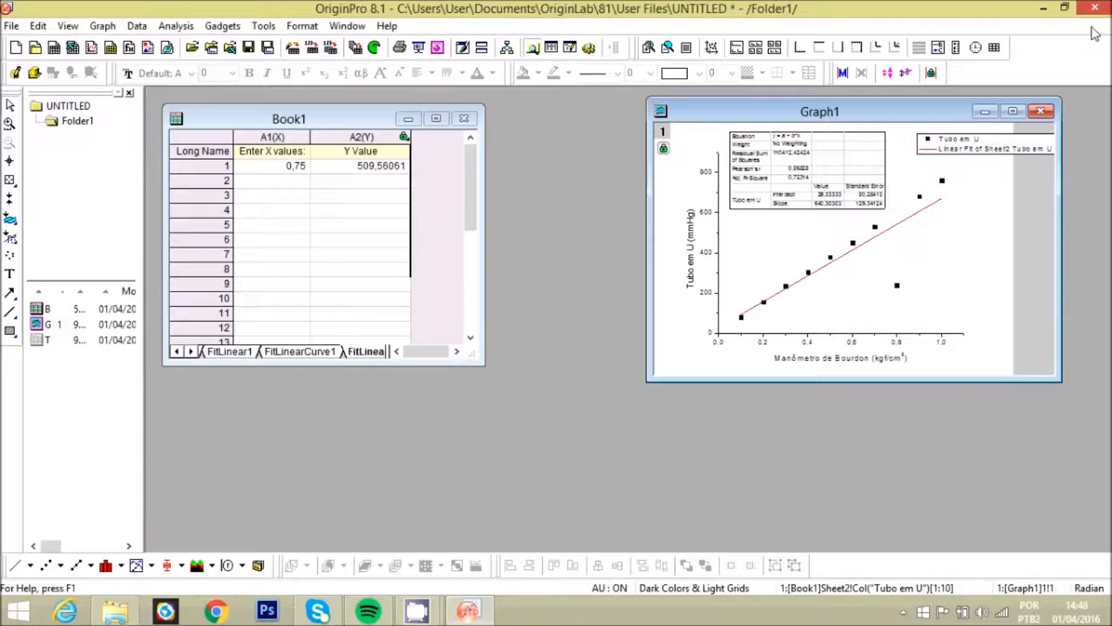
click(442, 120)
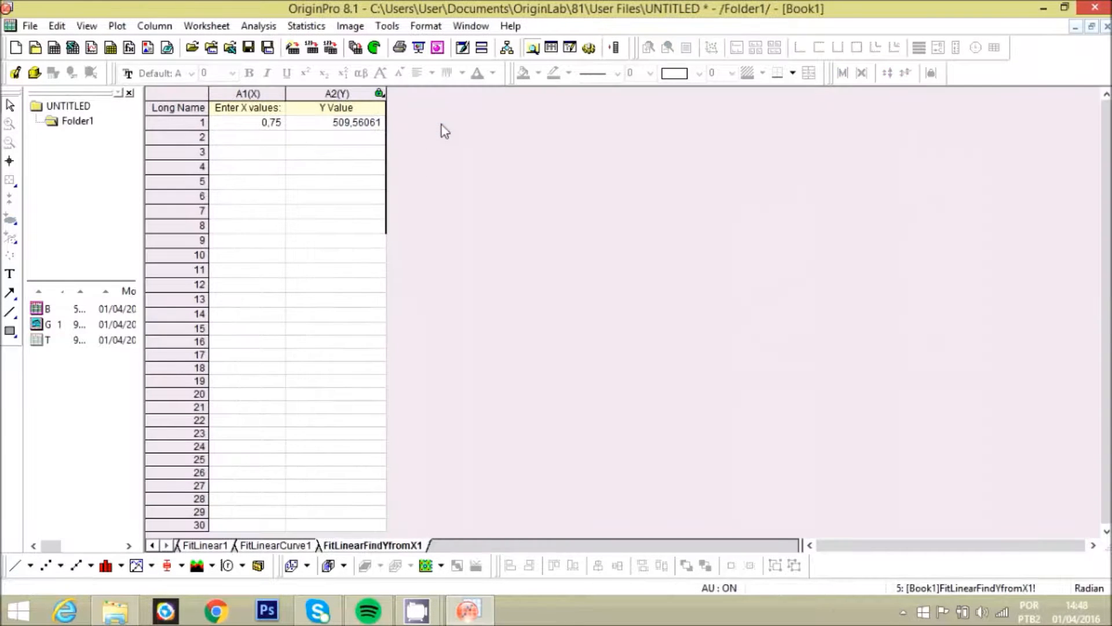
click(270, 548)
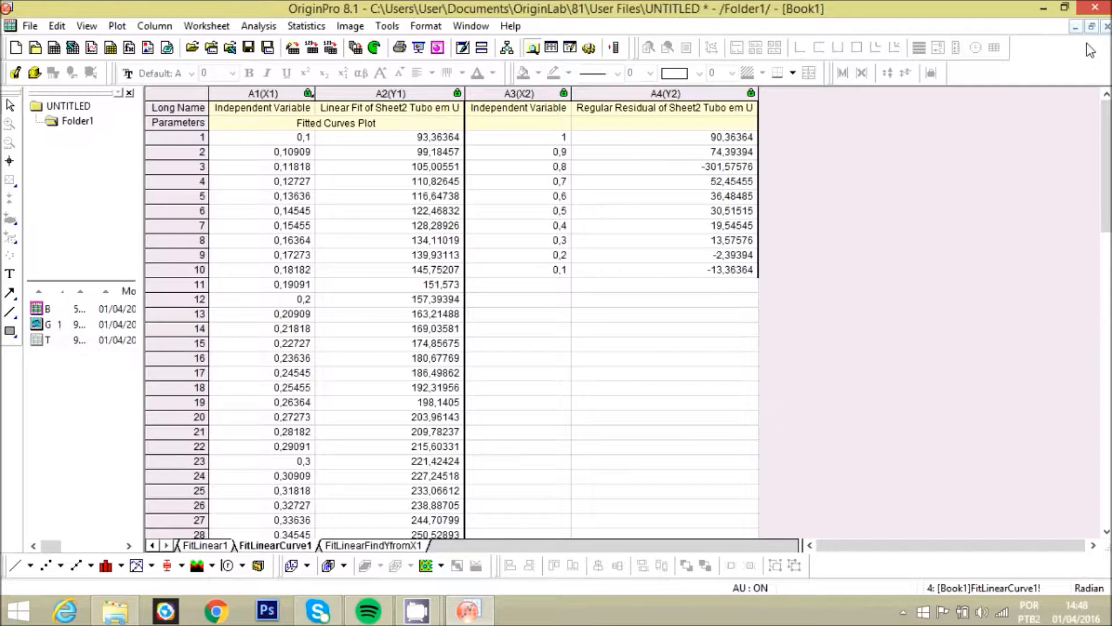
click(1093, 26)
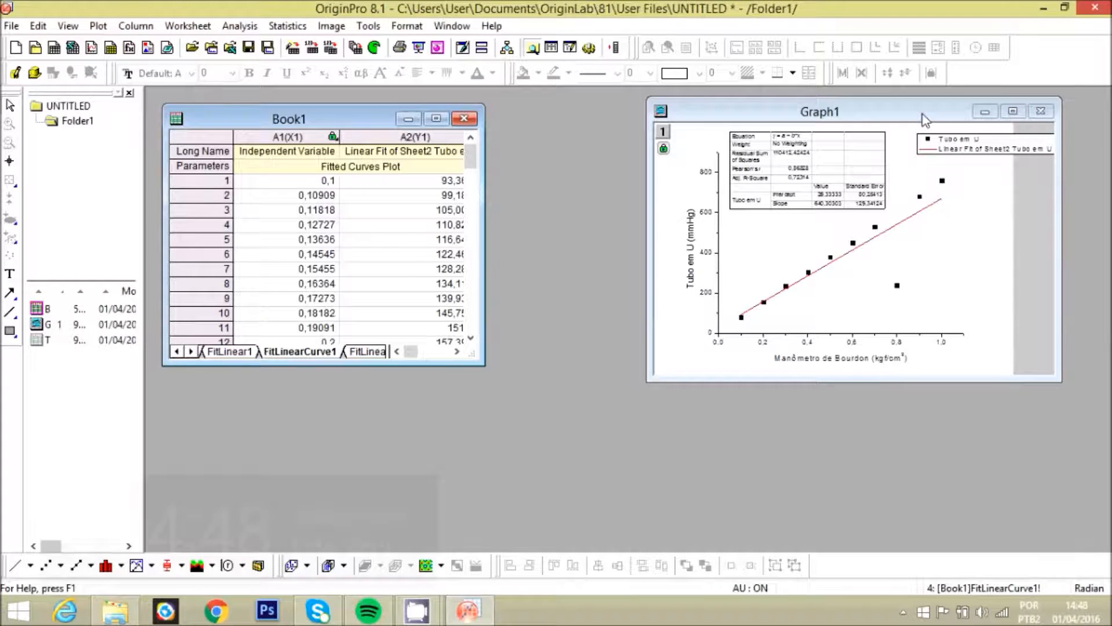
click(1012, 112)
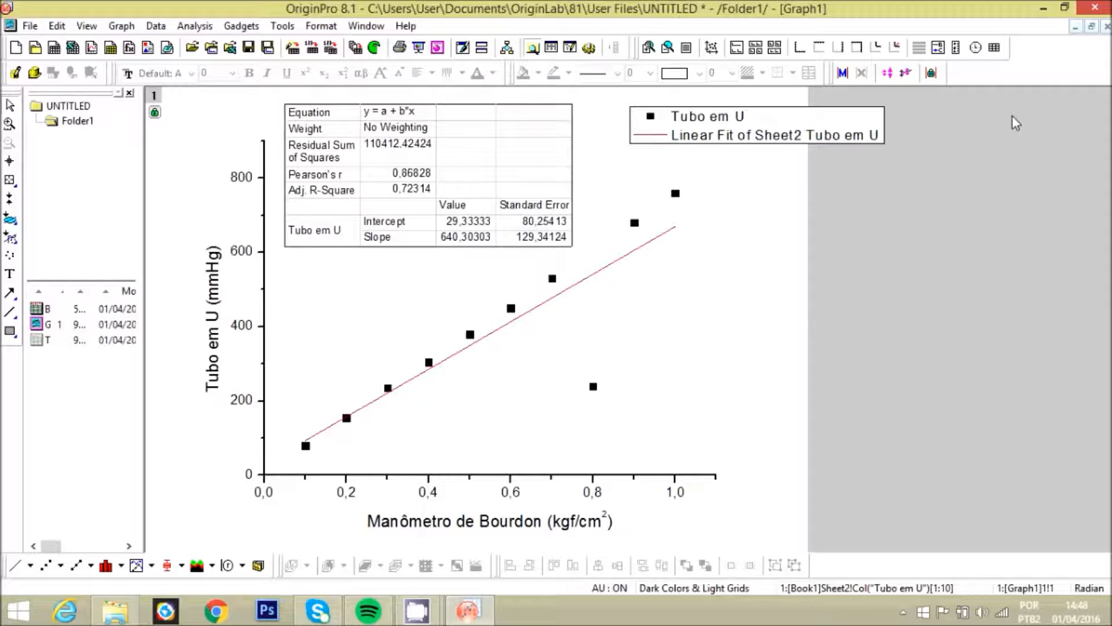
key(super+c)
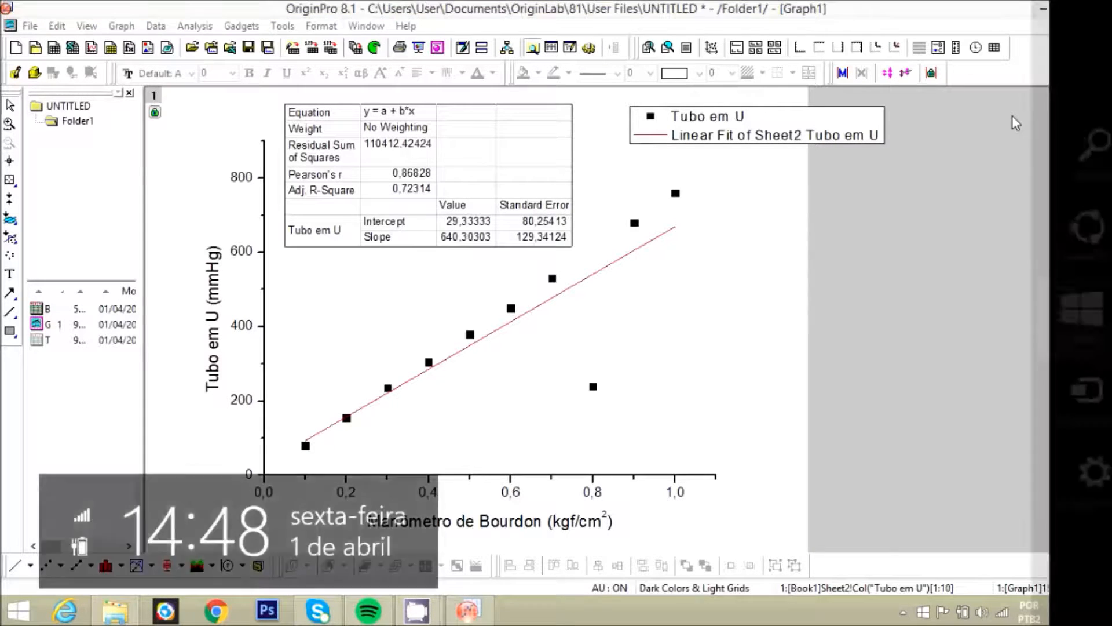
key(Escape)
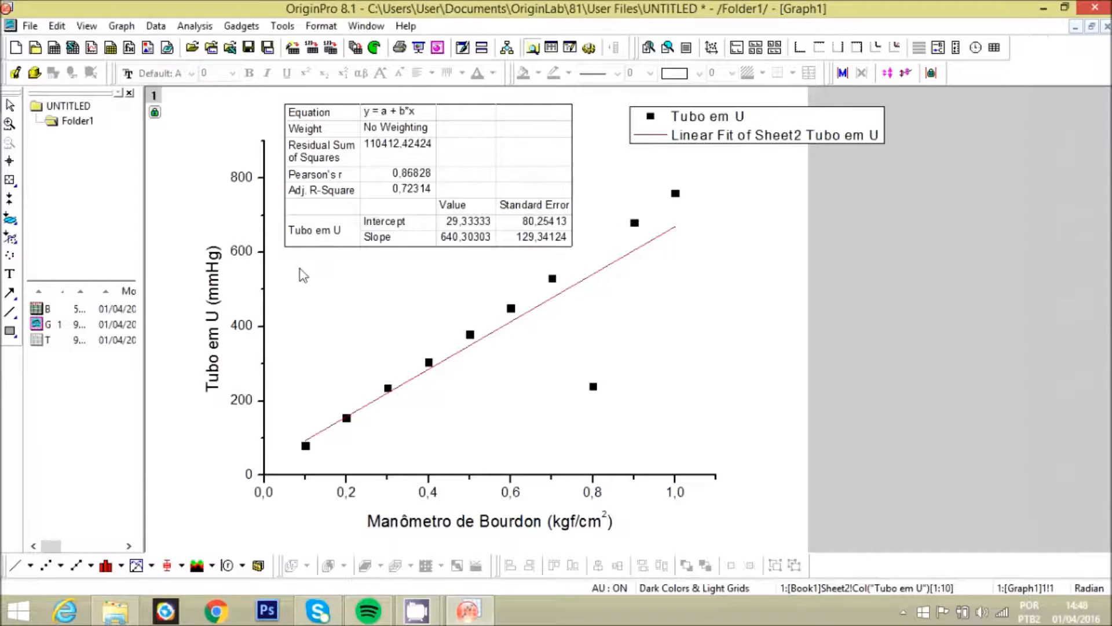
click(16, 245)
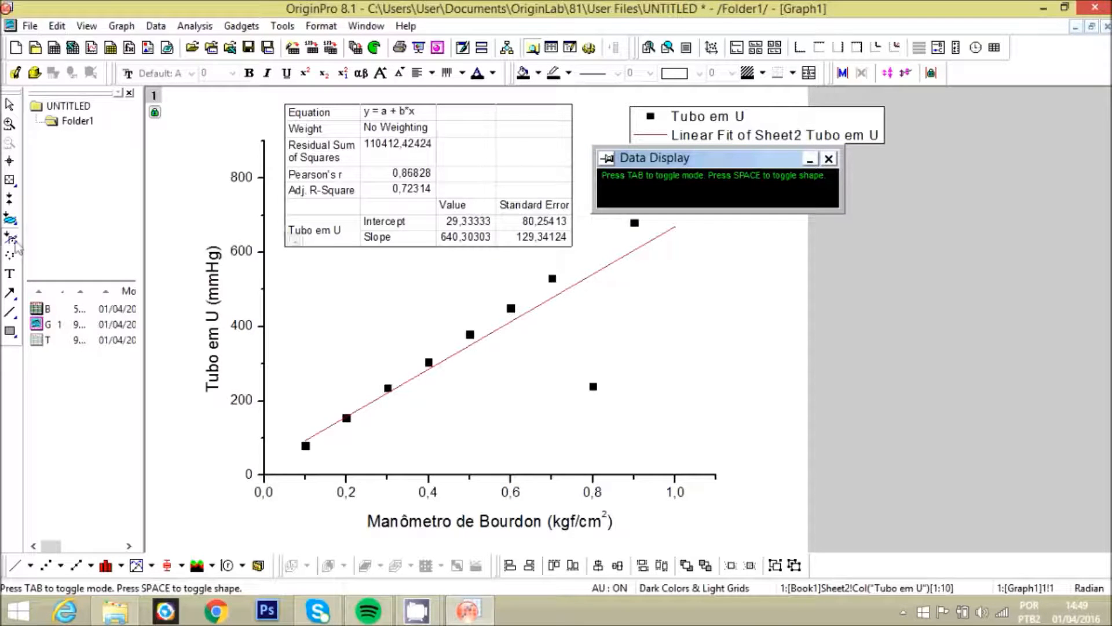
click(829, 159)
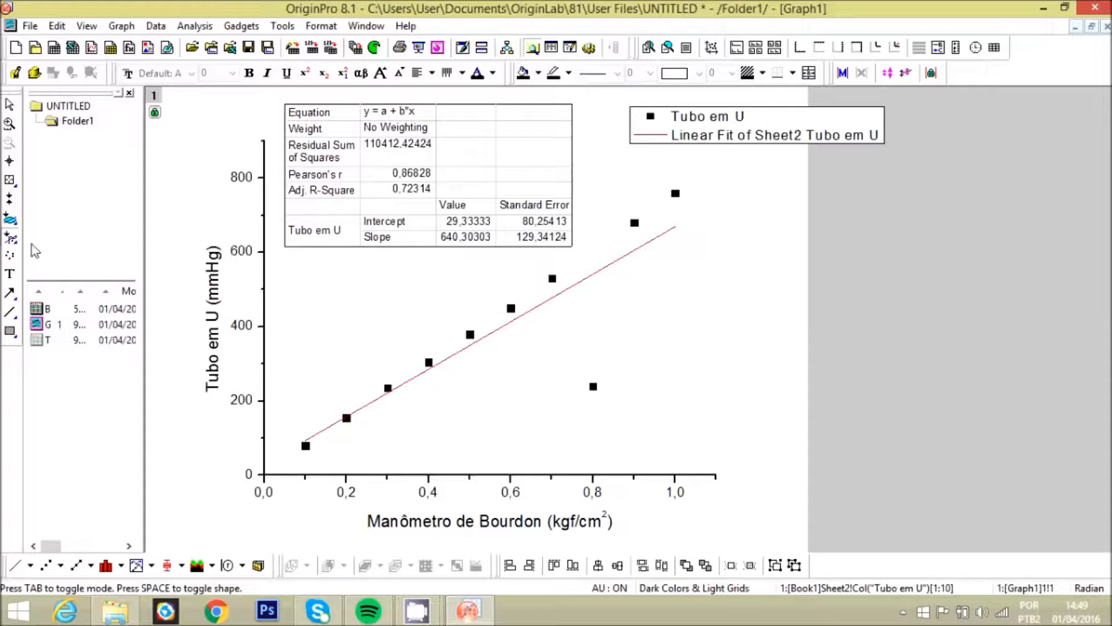
key(Escape)
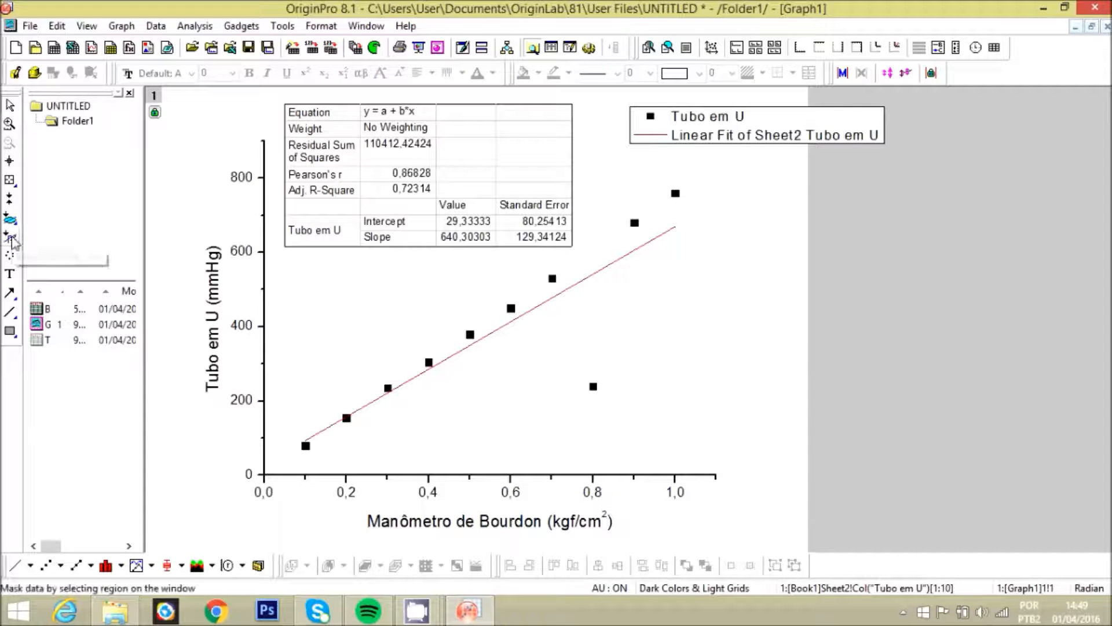
Mask the outlier point at 0,8 kgf/cm² on the active plot, move the Data Display window off the fit line, and leave masking
click(11, 241)
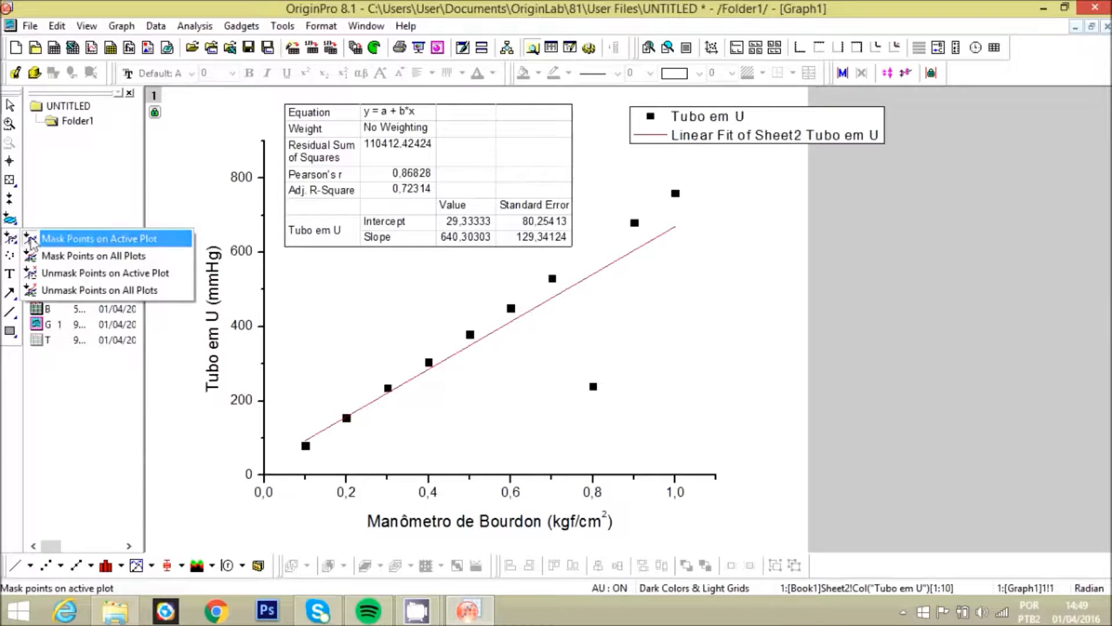
click(54, 242)
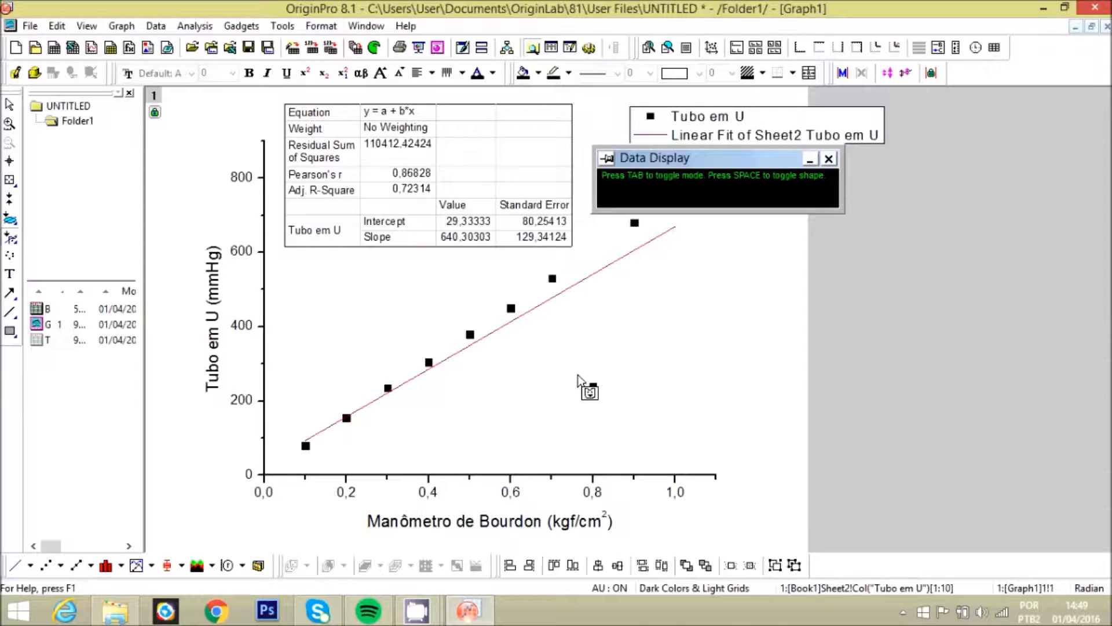
drag(571, 371, 623, 405)
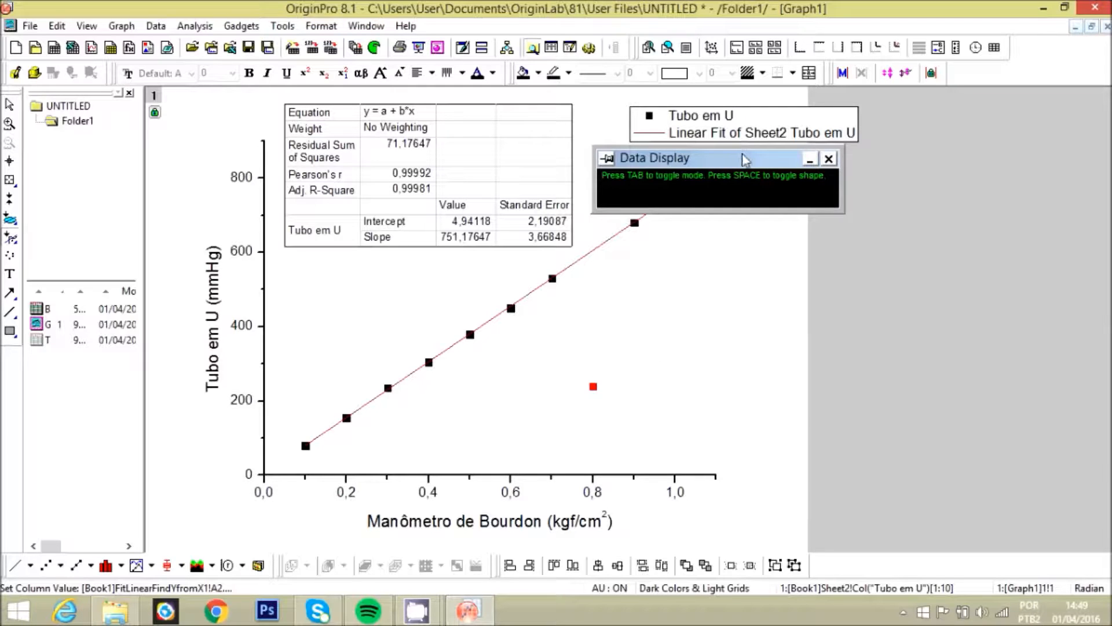
drag(744, 160, 872, 186)
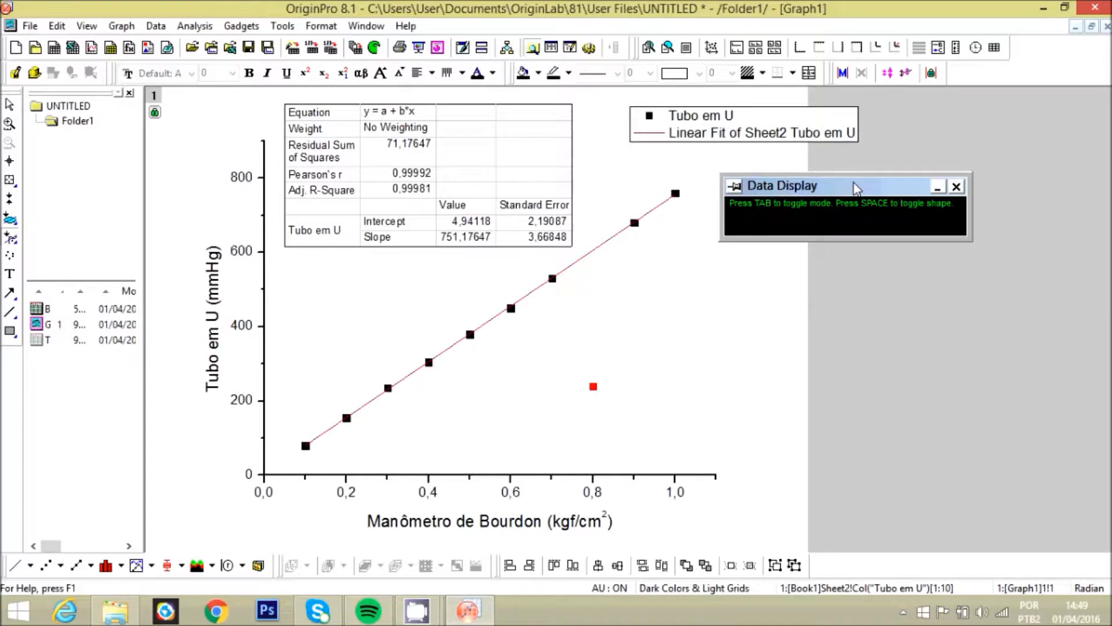
key(Escape)
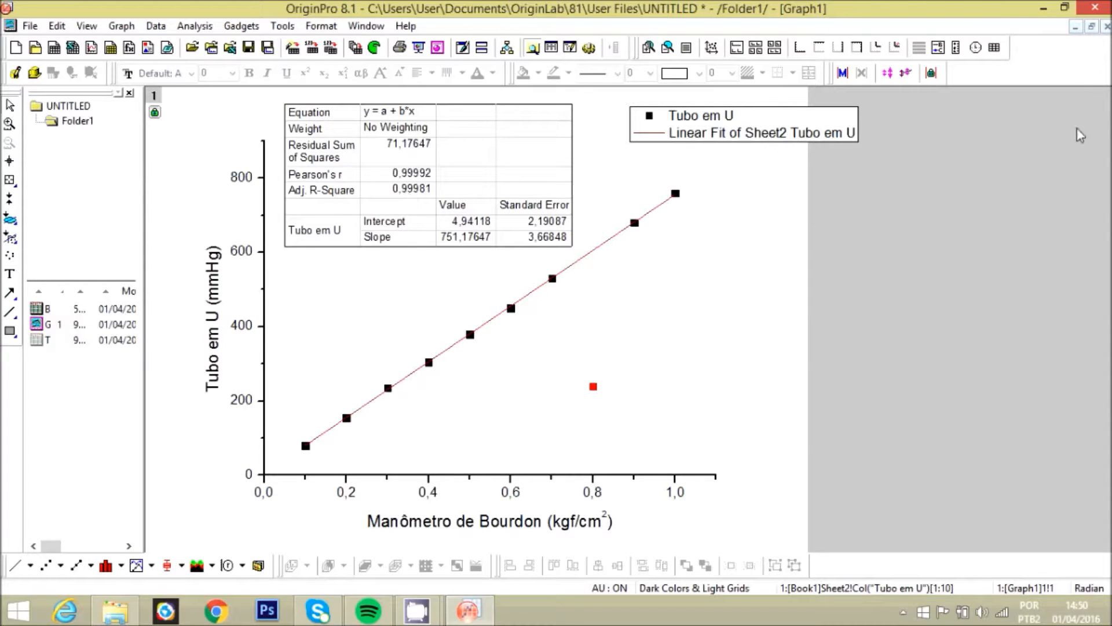
Examine the recalculated FitLinear1 report and the FitLinearFindYfromX1 sheet in the maximized Book1, and return to Graph1
click(1092, 29)
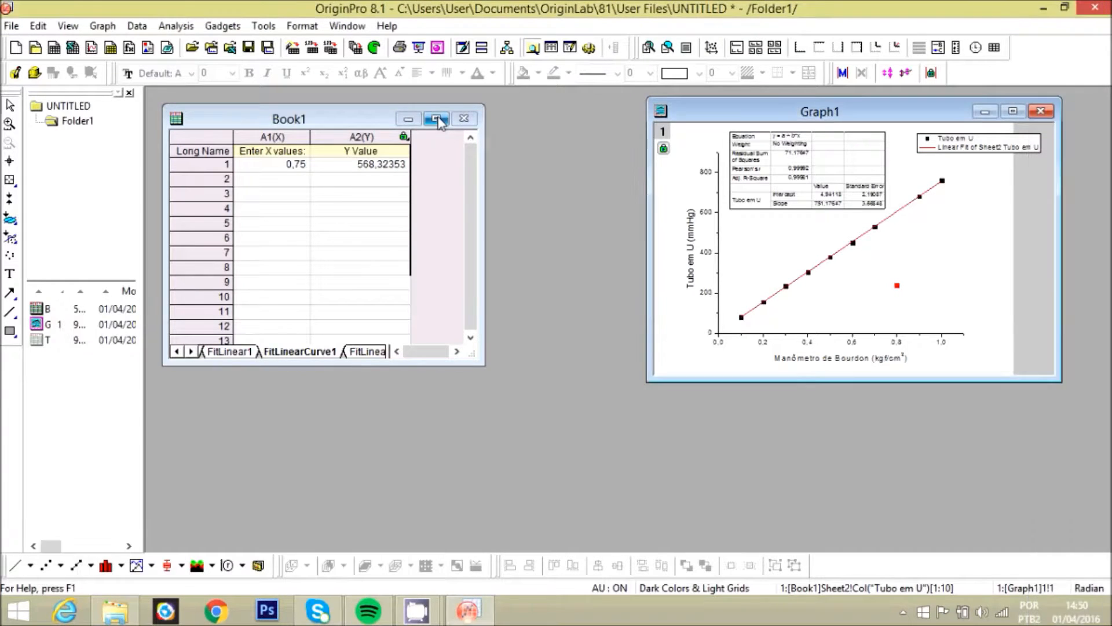
click(437, 118)
click(152, 545)
click(152, 545)
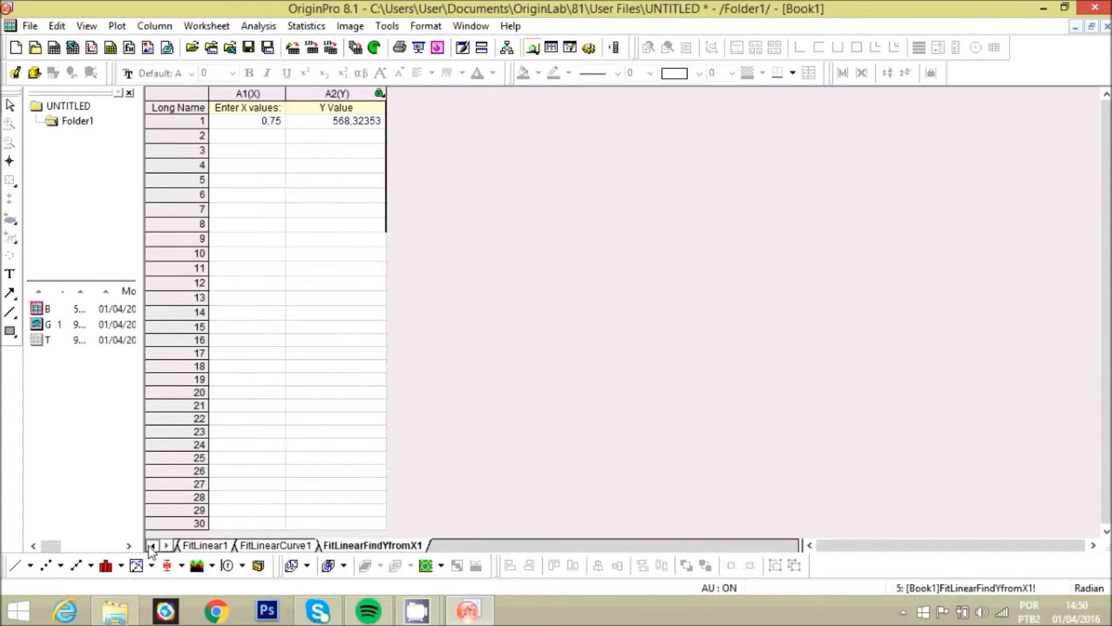
click(204, 545)
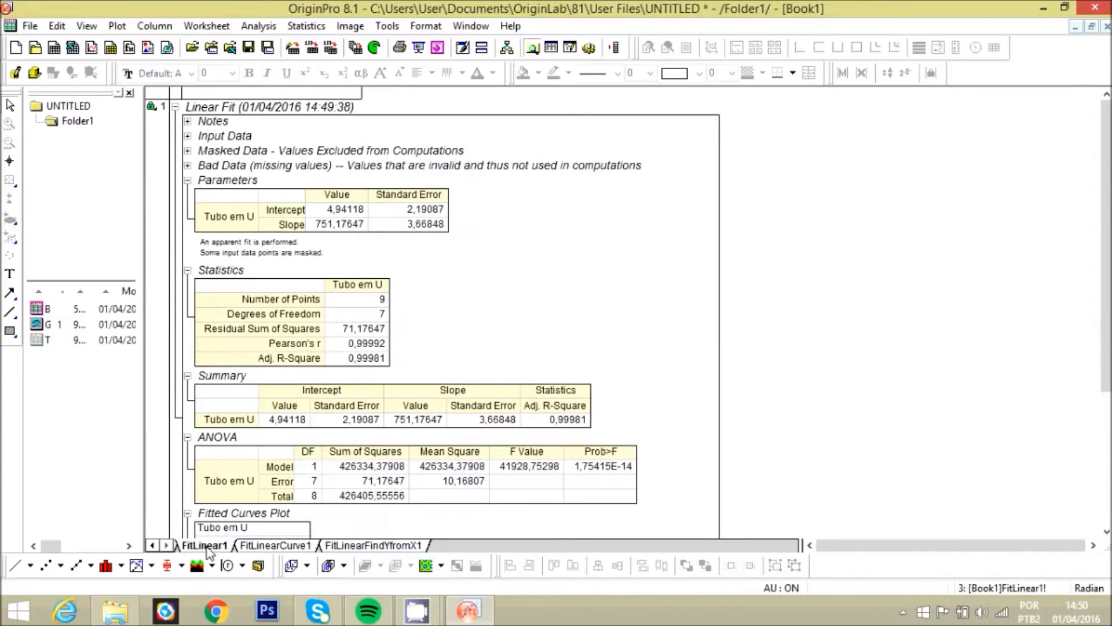
click(358, 545)
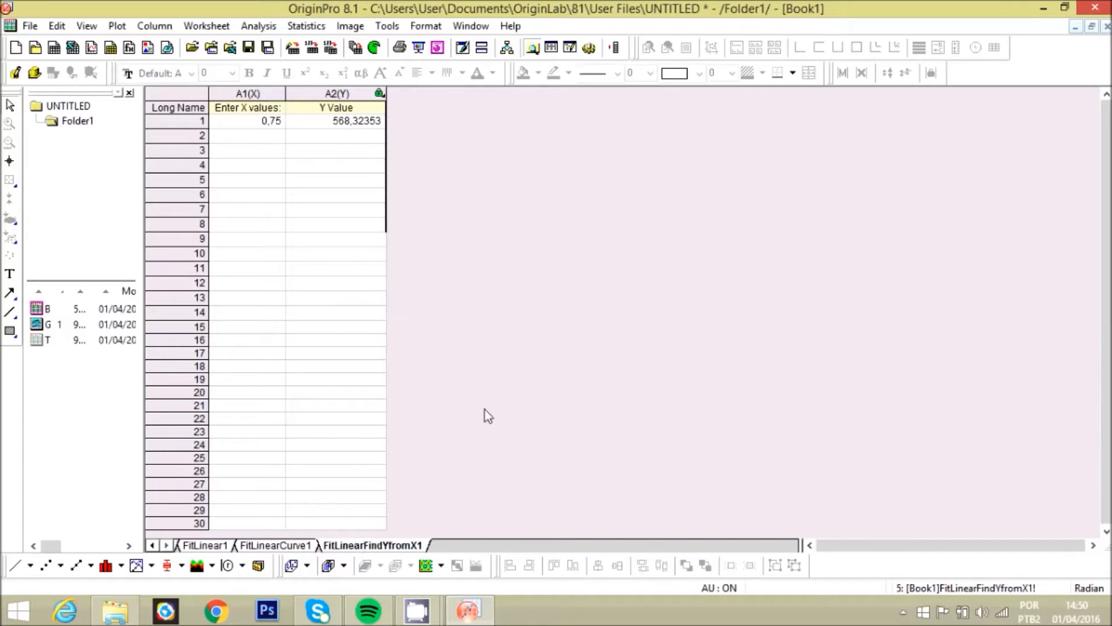
click(1091, 27)
click(1015, 113)
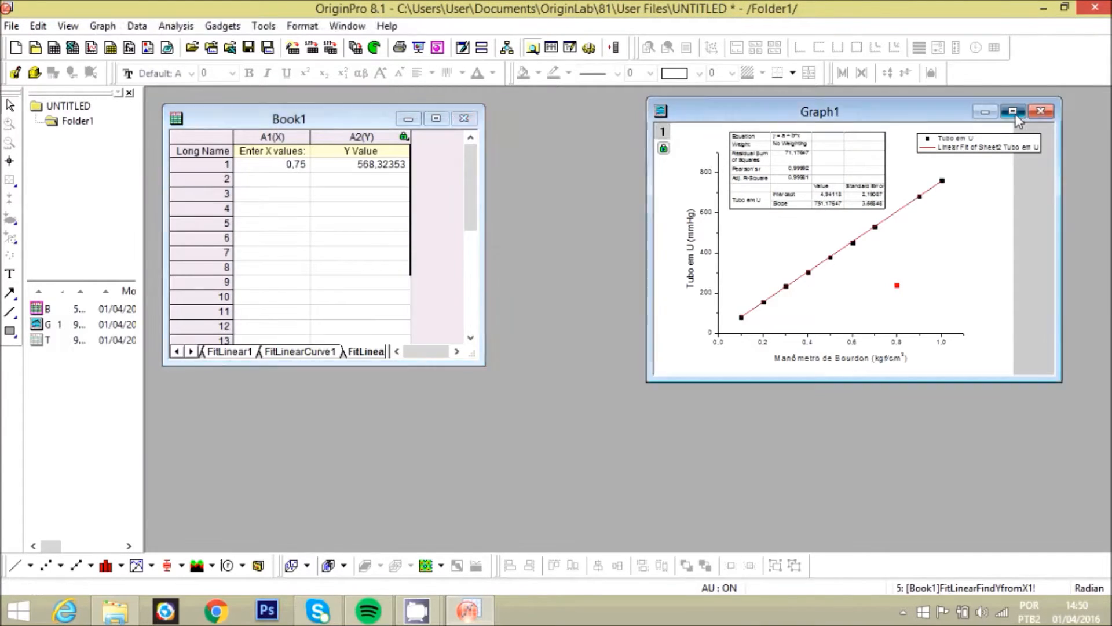